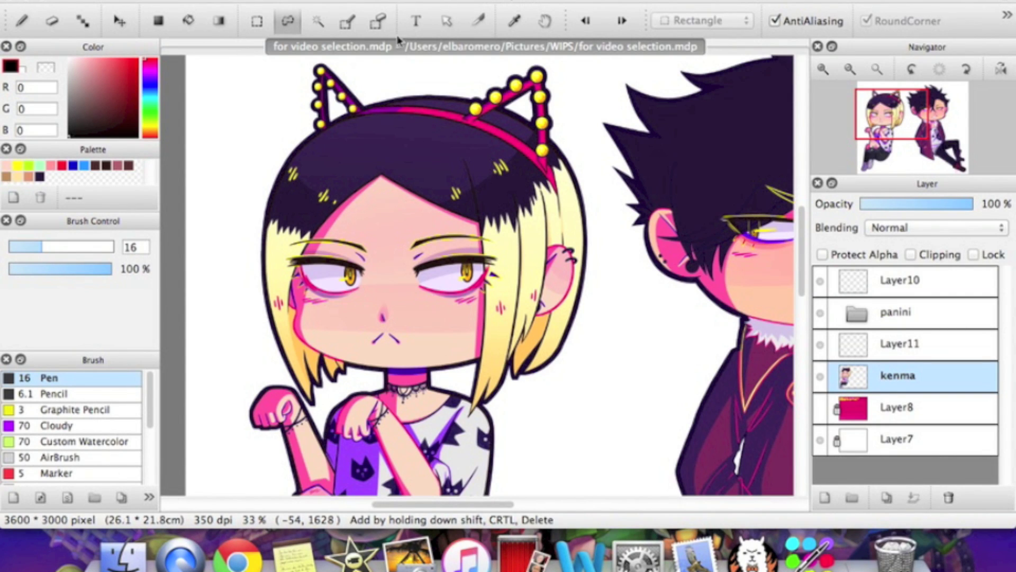
# - Make a rectangular selection around the blonde character's head, try moving the selected part, and undo the moves
pyautogui.click(257, 23)
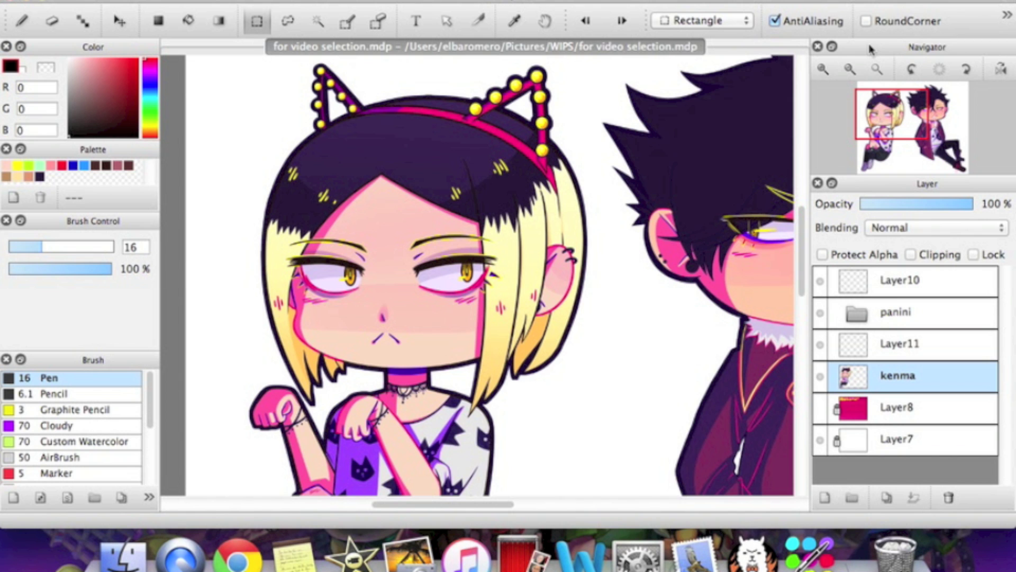
pyautogui.moveTo(230, 118); pyautogui.dragTo(601, 369)
pyautogui.click(119, 20)
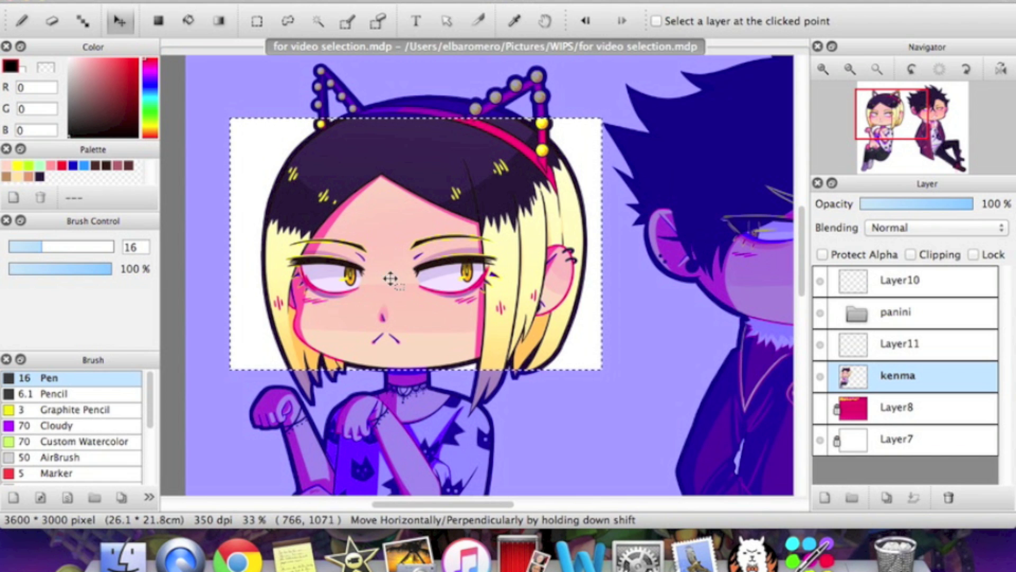
pyautogui.moveTo(368, 262); pyautogui.dragTo(392, 220)
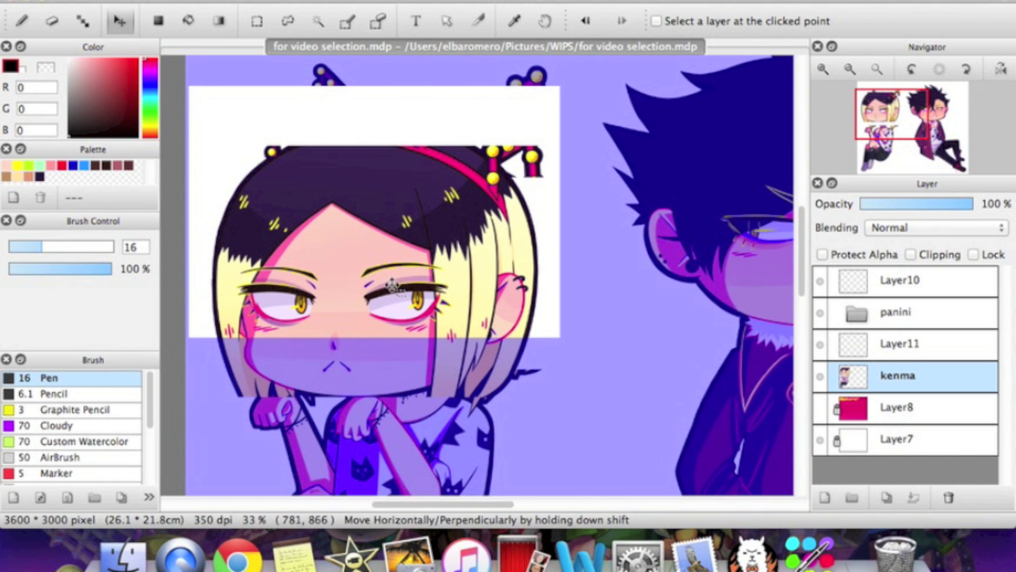
pyautogui.moveTo(392, 286); pyautogui.dragTo(393, 288)
pyautogui.press('super+z')
pyautogui.press('super+z')
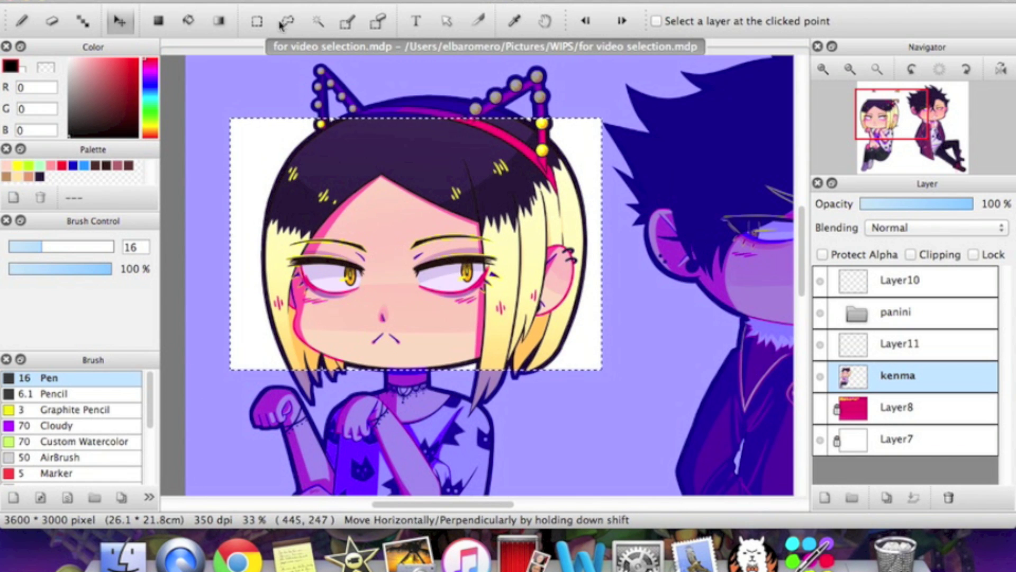
# - Replace the selection with a round-cornered rectangle around the blonde character's head and undo it
pyautogui.click(257, 22)
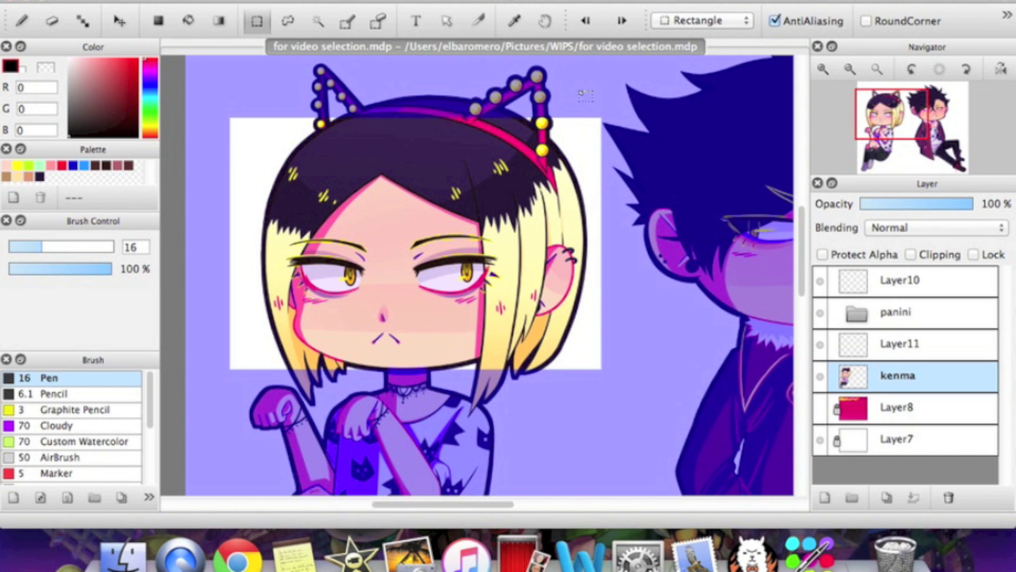
pyautogui.click(694, 21)
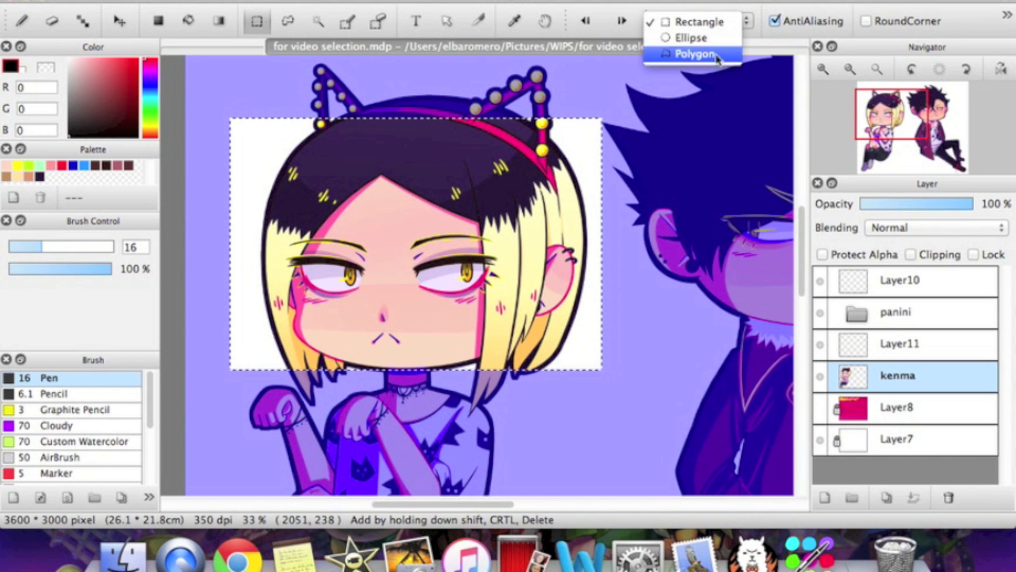
pyautogui.click(721, 23)
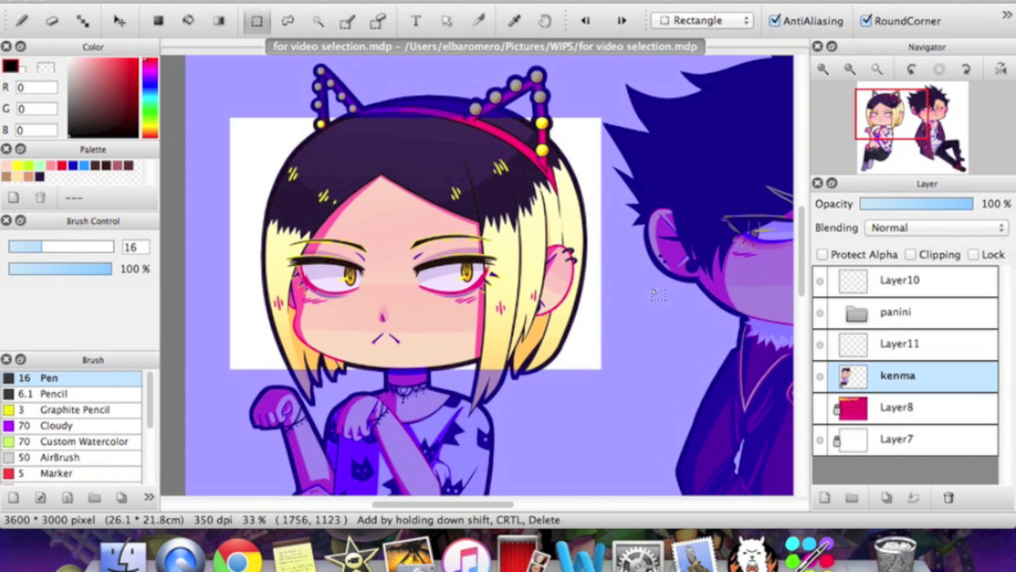
pyautogui.click(655, 292)
pyautogui.moveTo(243, 112); pyautogui.dragTo(606, 410)
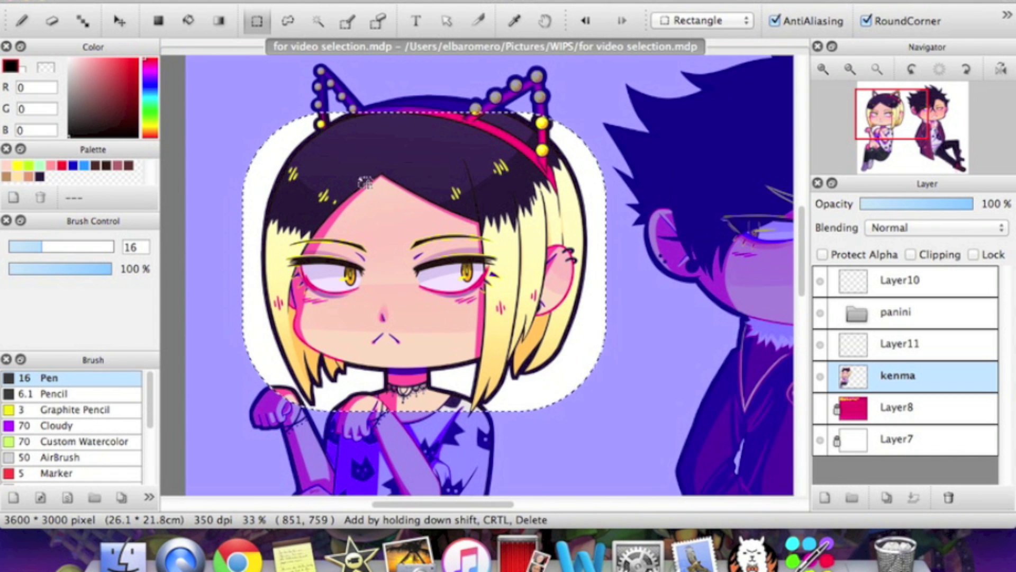
pyautogui.press('super+z')
# - Draw a freehand lasso selection around the blonde character's head
pyautogui.click(287, 22)
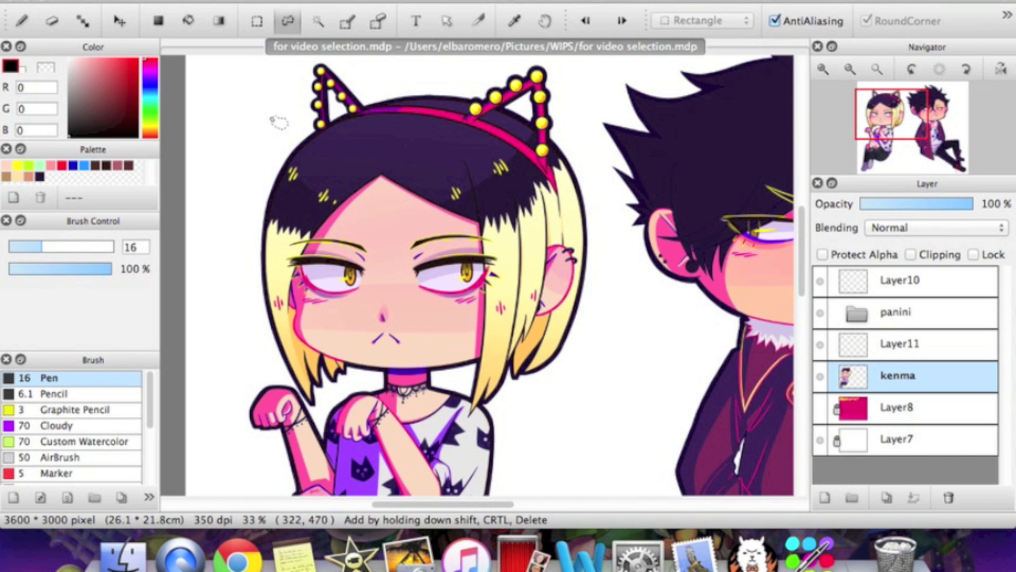
pyautogui.moveTo(273, 121)
pyautogui.mouseDown()
pyautogui.moveTo(227, 225)
pyautogui.moveTo(234, 305)
pyautogui.moveTo(252, 356)
pyautogui.moveTo(321, 416)
pyautogui.moveTo(376, 380)
pyautogui.mouseUp()
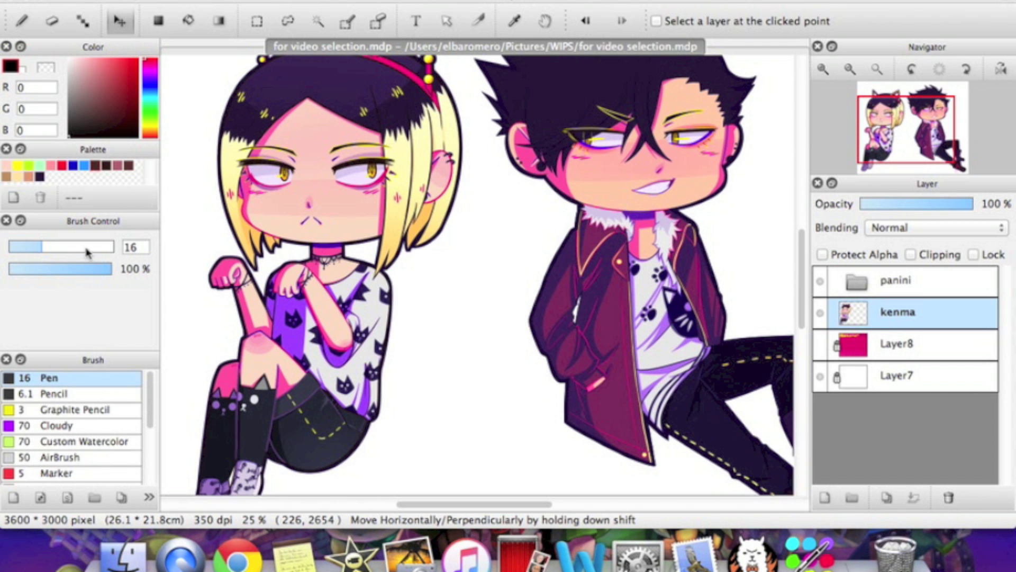
# - Select the white background around both characters with the Magic Wand, using the canvas as reference
pyautogui.click(318, 21)
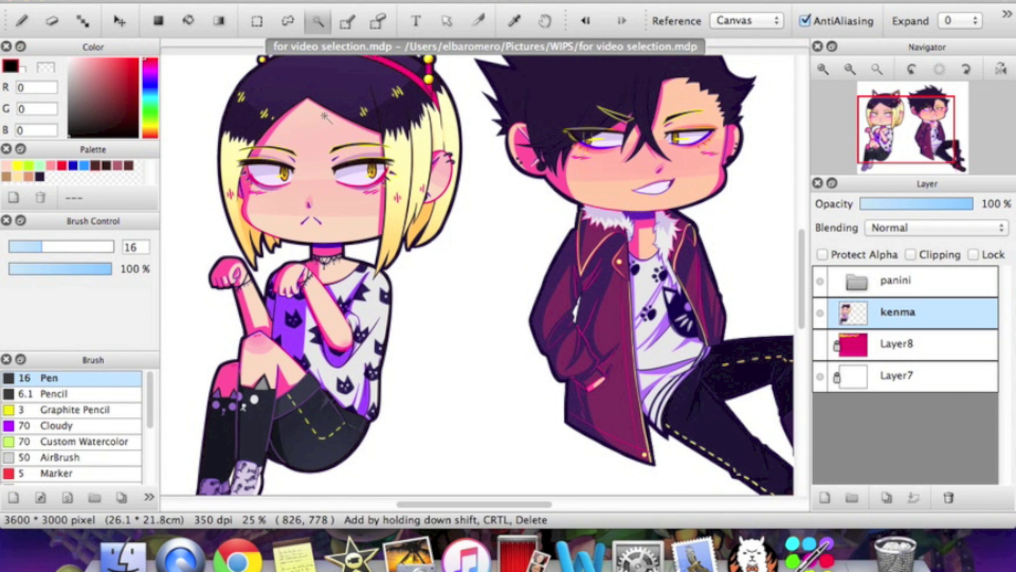
pyautogui.moveTo(915, 149); pyautogui.dragTo(901, 132)
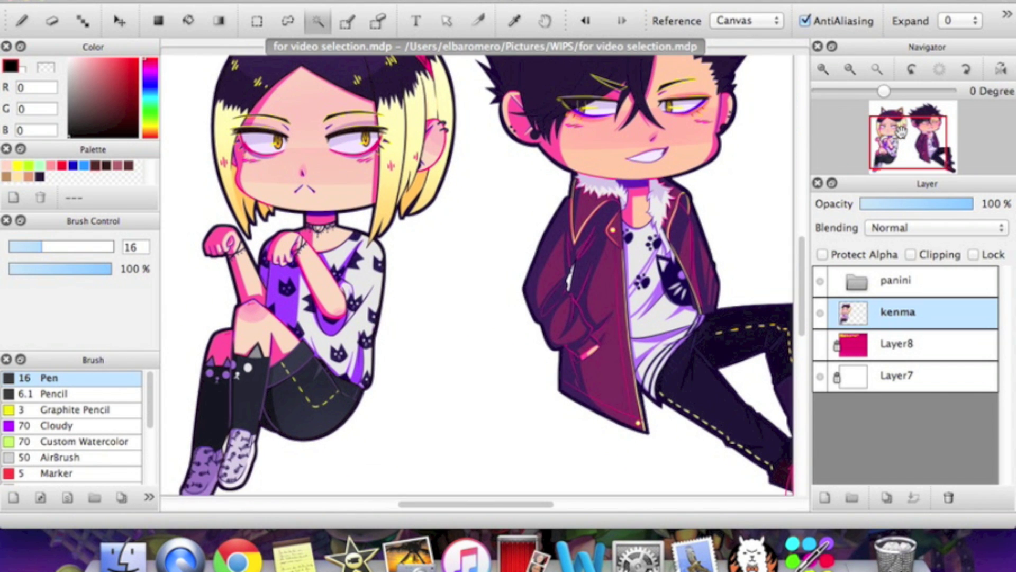
pyautogui.press('super+minus')
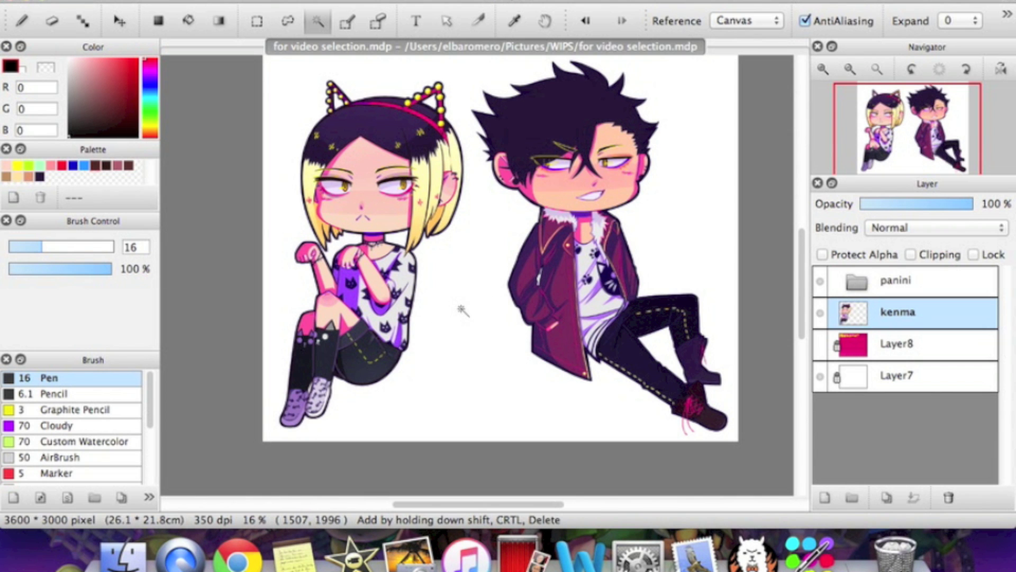
pyautogui.click(467, 275)
pyautogui.press('super+plus')
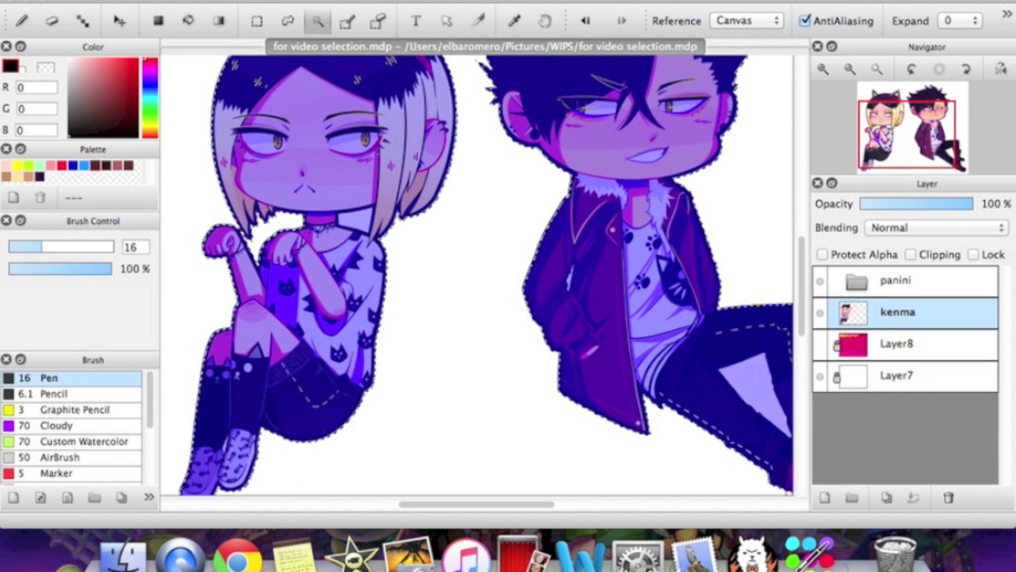
# - Invert the background selection so that both characters are selected, and clear the selection
pyautogui.click(293, 2)
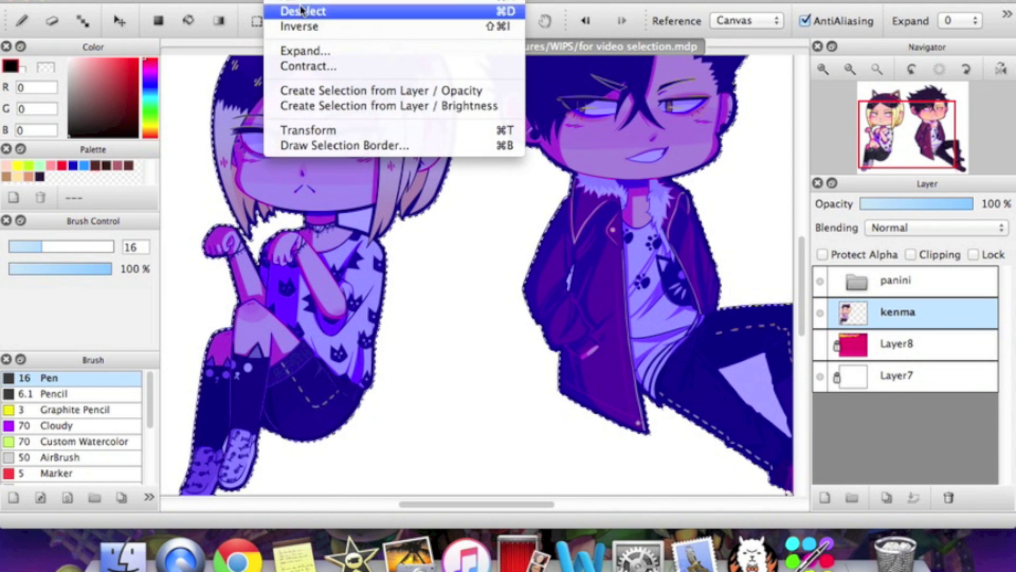
pyautogui.click(334, 27)
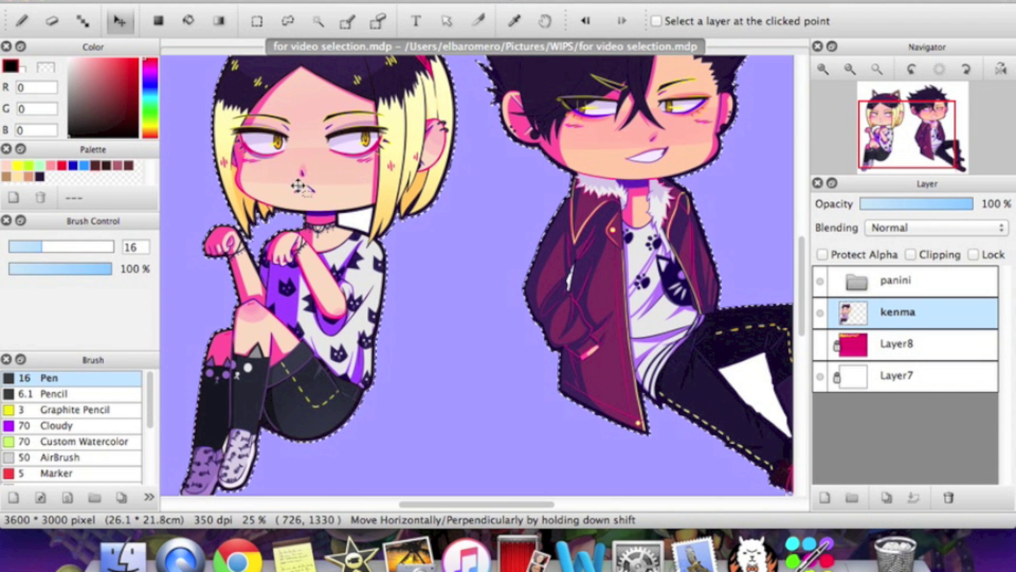
pyautogui.press('super+d')
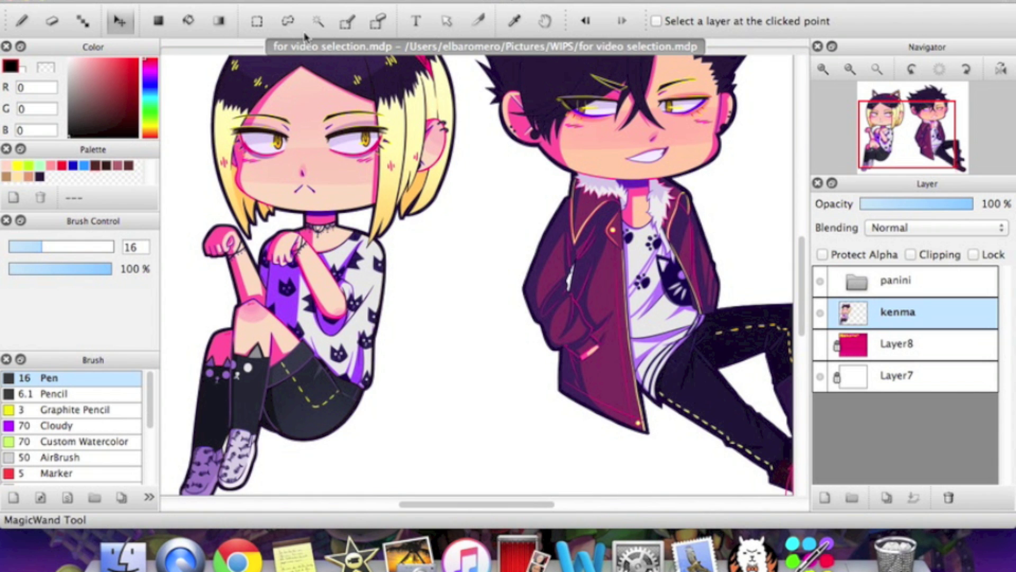
# - Move the blonde character on the kenma layer slightly down
pyautogui.click(878, 70)
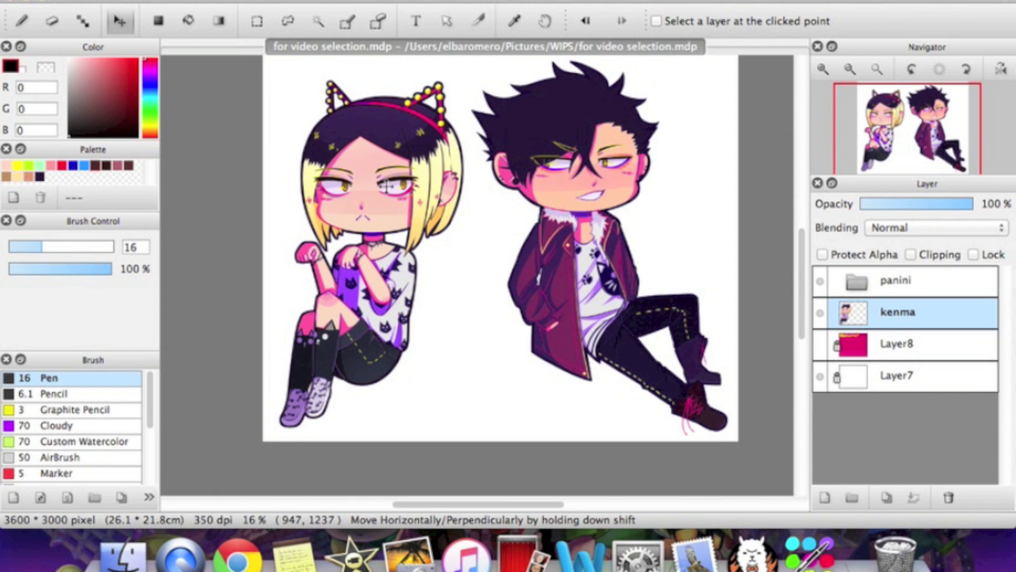
pyautogui.moveTo(395, 201)
pyautogui.mouseDown()
pyautogui.moveTo(395, 160)
pyautogui.moveTo(369, 179)
pyautogui.moveTo(383, 181)
pyautogui.moveTo(395, 213)
pyautogui.mouseUp()
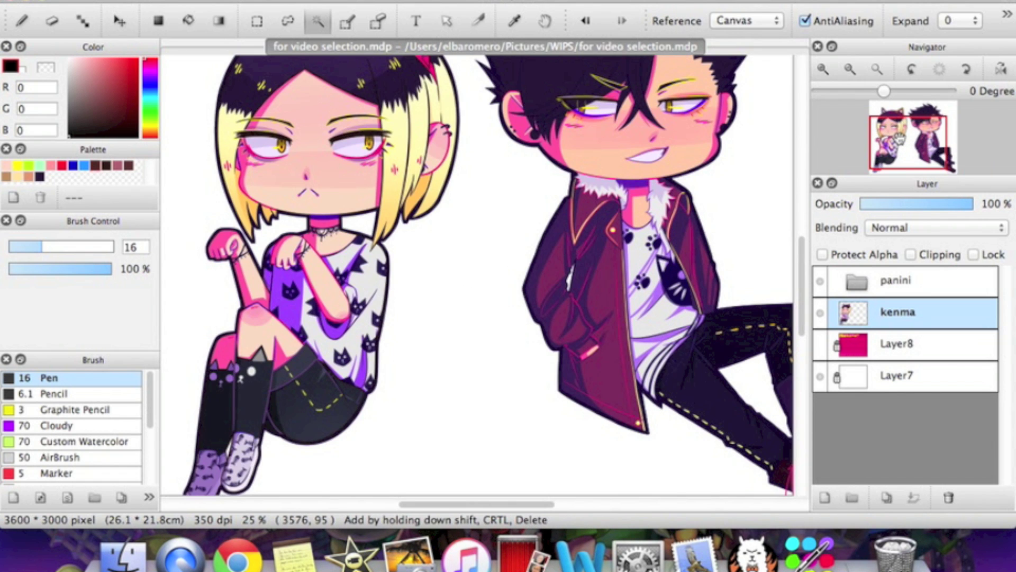
# - Merge the panini folder into a single layer
pyautogui.moveTo(908, 155)
pyautogui.mouseDown()
pyautogui.moveTo(917, 141)
pyautogui.moveTo(891, 152)
pyautogui.mouseUp()
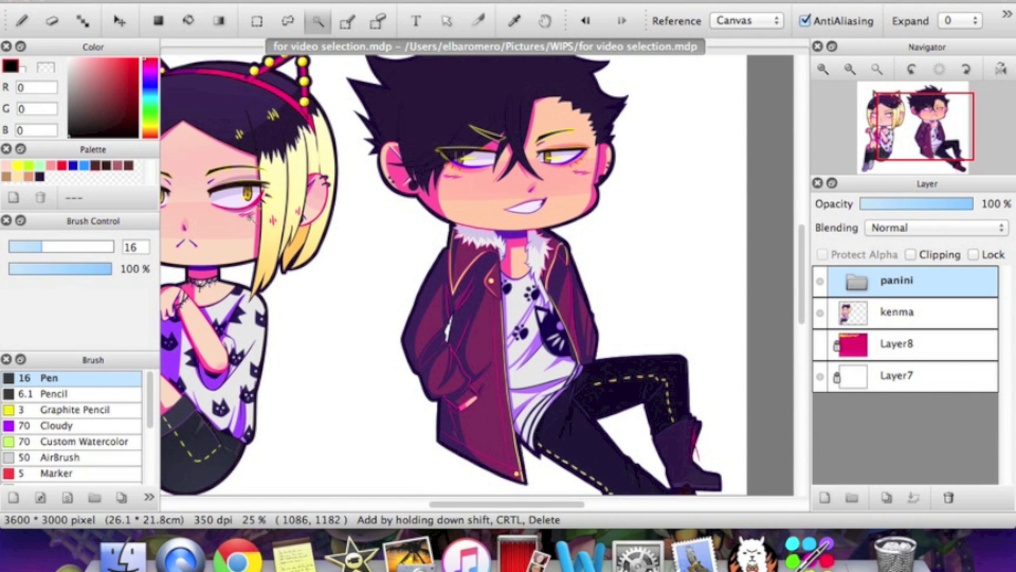
pyautogui.click(195, 1)
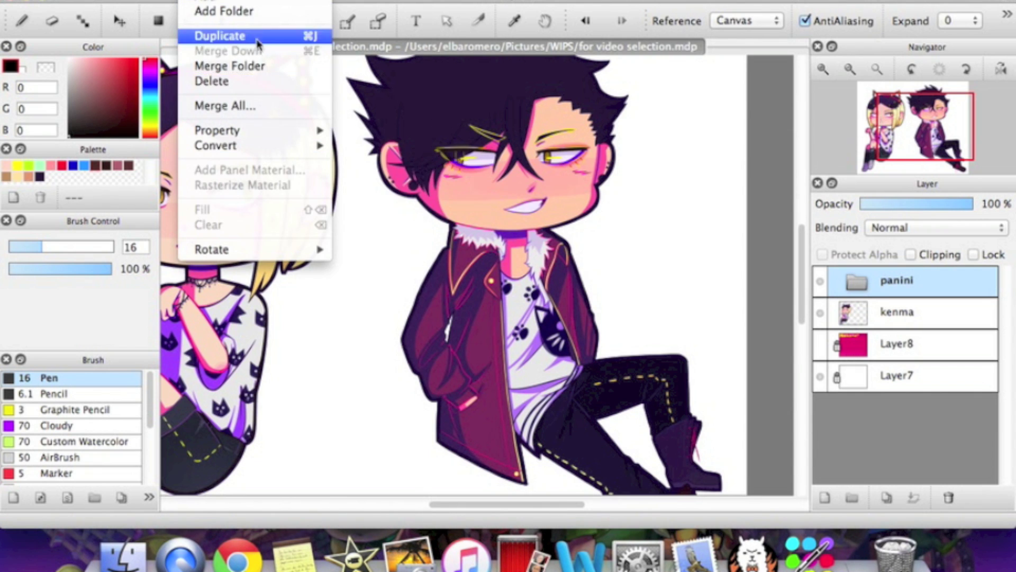
pyautogui.click(258, 67)
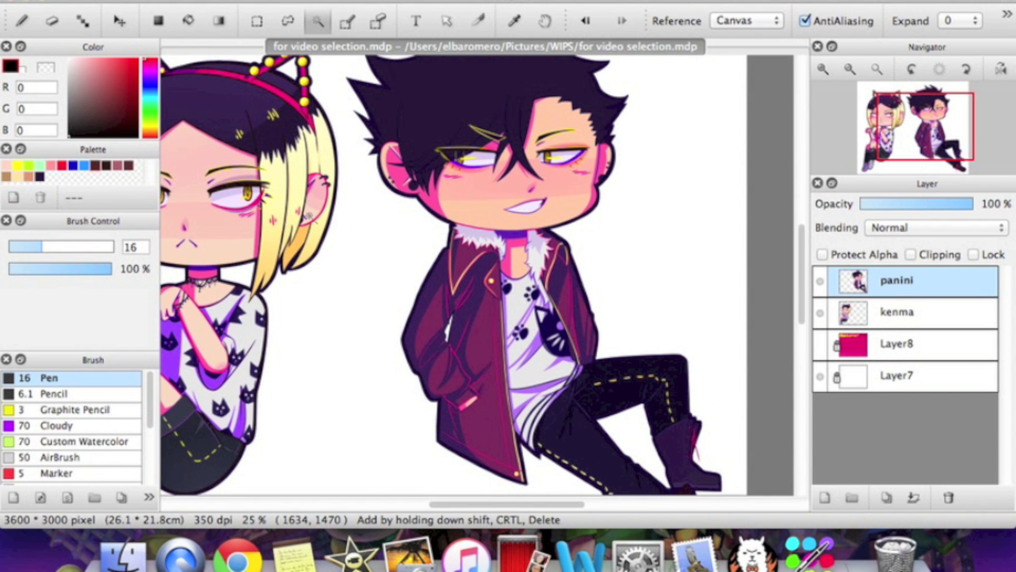
# - Select the background with the Magic Wand, invert the selection to try moving the panini artwork, and deselect
pyautogui.click(312, 218)
pyautogui.click(291, 1)
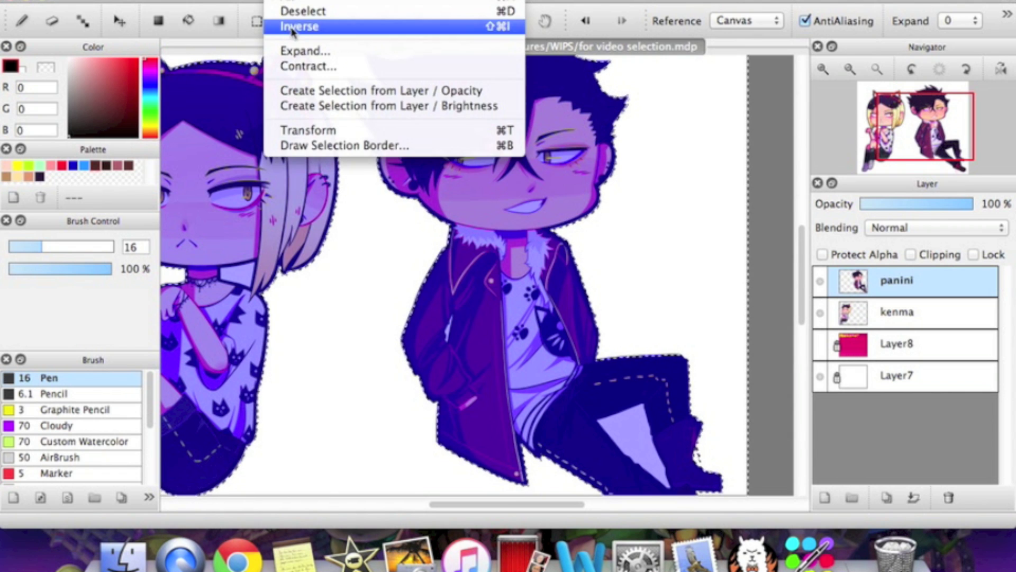
pyautogui.click(294, 27)
pyautogui.press('v')
pyautogui.scroll(-3, 517, 389)
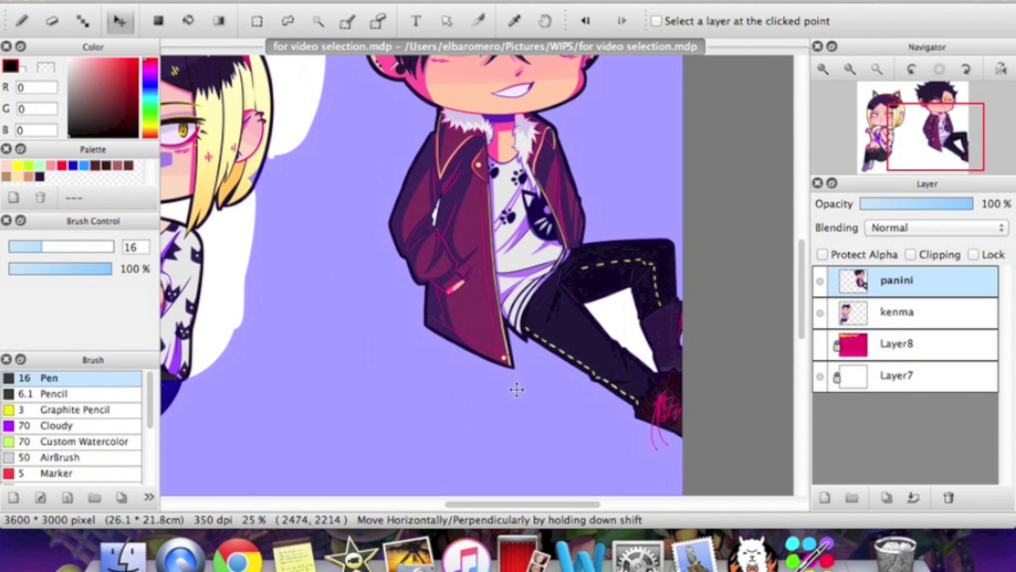
pyautogui.press('super+d')
# - Erase the stray leftover lines beside the dark-haired character's coat on the panini layer
pyautogui.click(825, 70)
pyautogui.moveTo(936, 147); pyautogui.dragTo(919, 156)
pyautogui.doubleClick(824, 70)
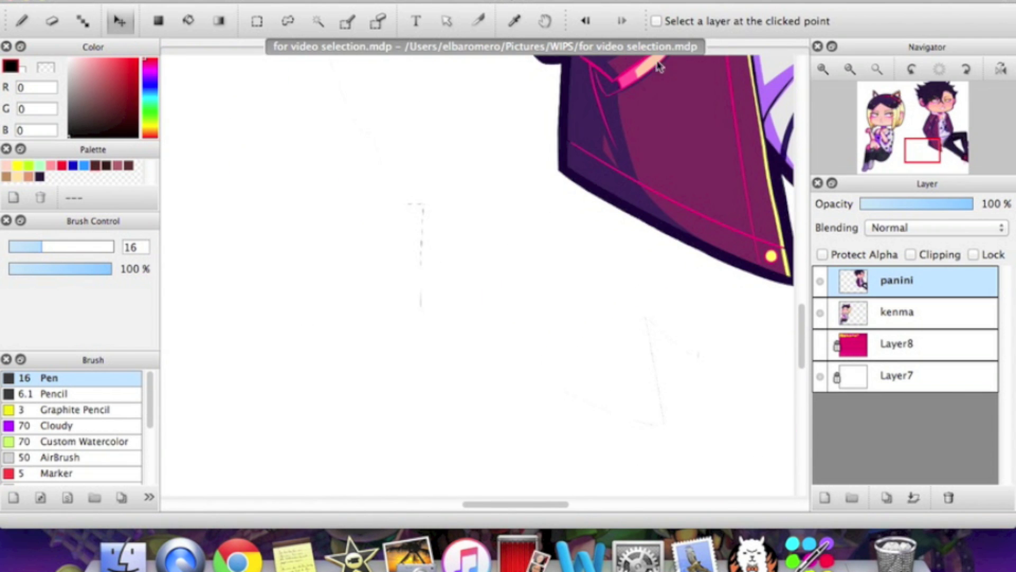
pyautogui.click(52, 21)
pyautogui.moveTo(418, 277); pyautogui.dragTo(412, 263)
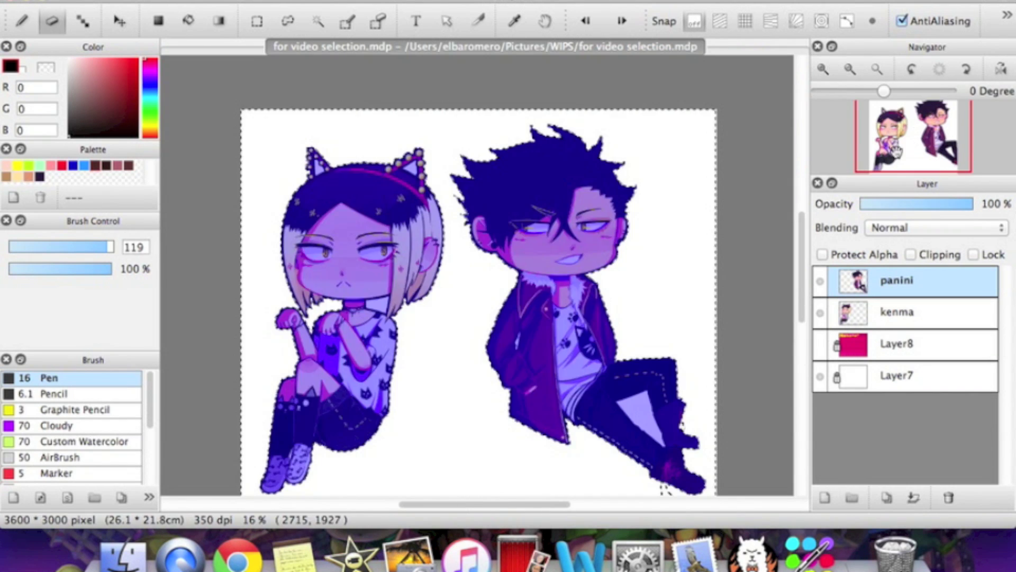
# - Clear the active selection and switch to the Magic Wand tool
pyautogui.press('super+d')
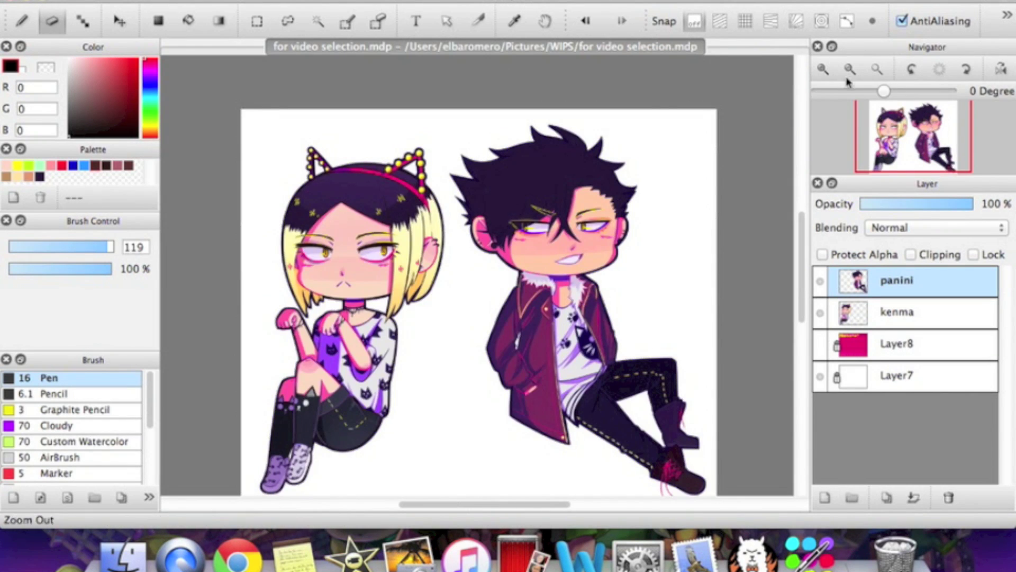
pyautogui.moveTo(904, 130); pyautogui.dragTo(911, 139)
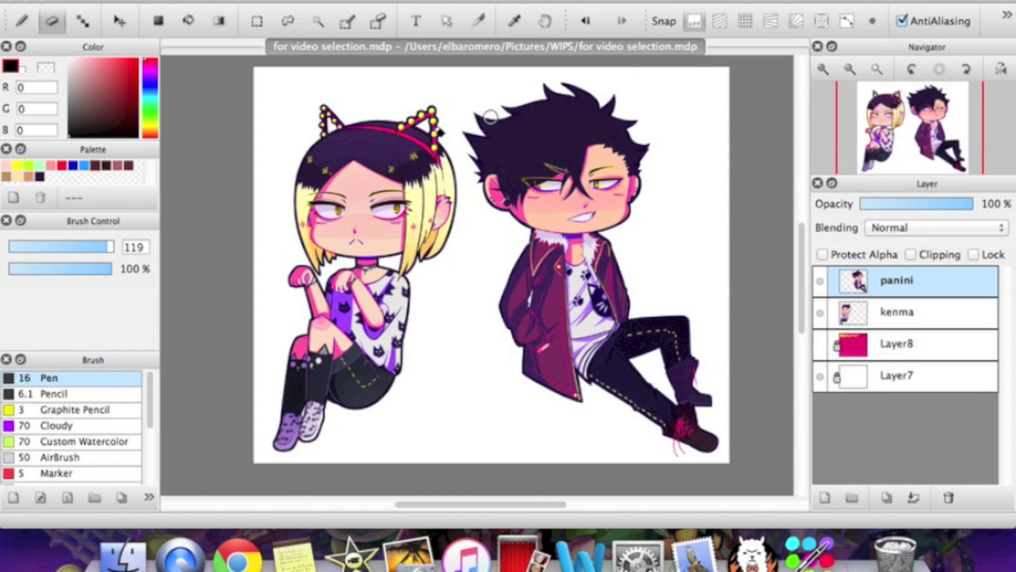
pyautogui.click(317, 21)
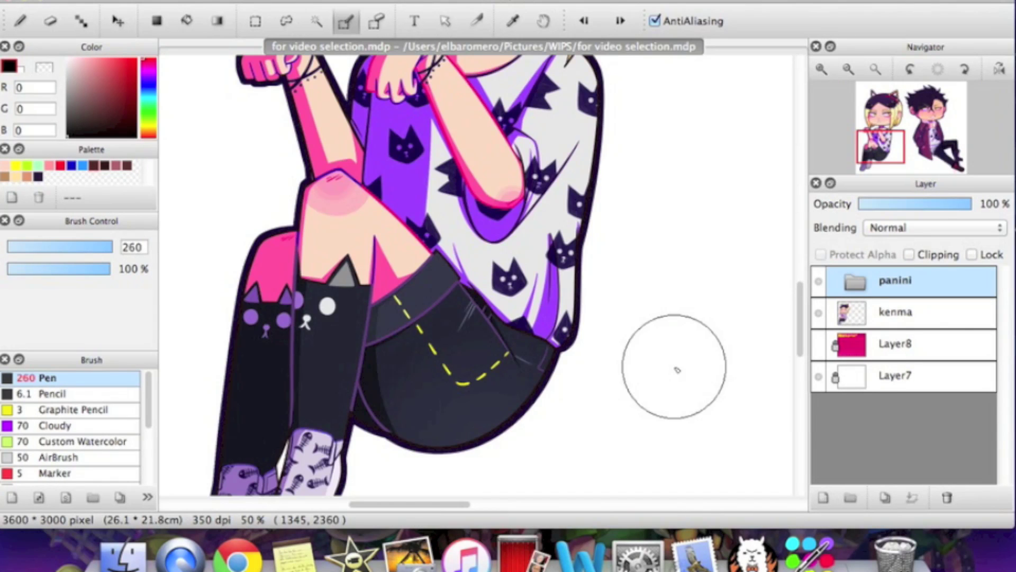
# - Paint a selection over the right side of the blonde character's hair with the Select Pen at size 260
pyautogui.moveTo(875, 116)
pyautogui.moveTo(891, 153); pyautogui.dragTo(892, 126)
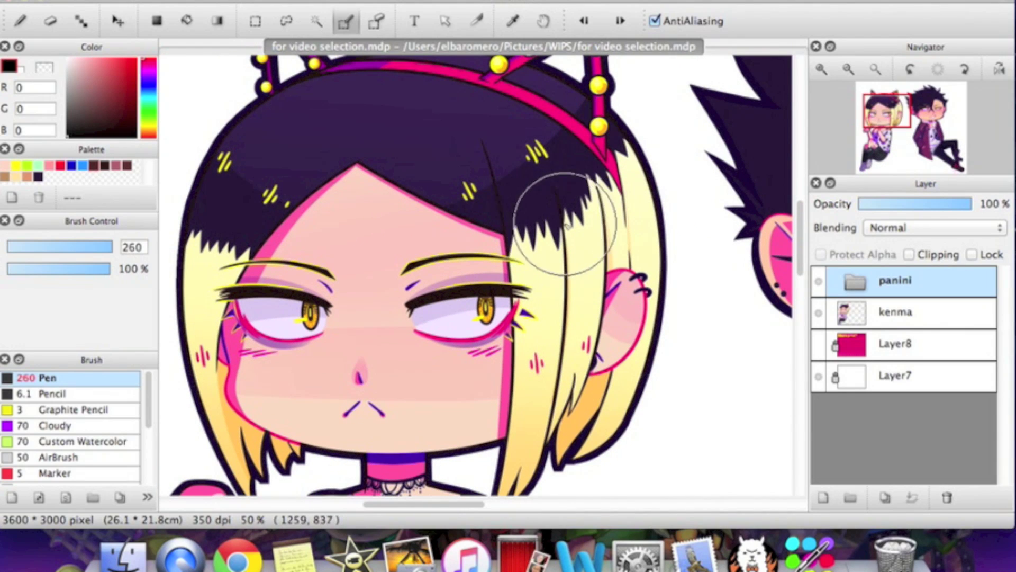
pyautogui.moveTo(113, 247); pyautogui.dragTo(129, 254)
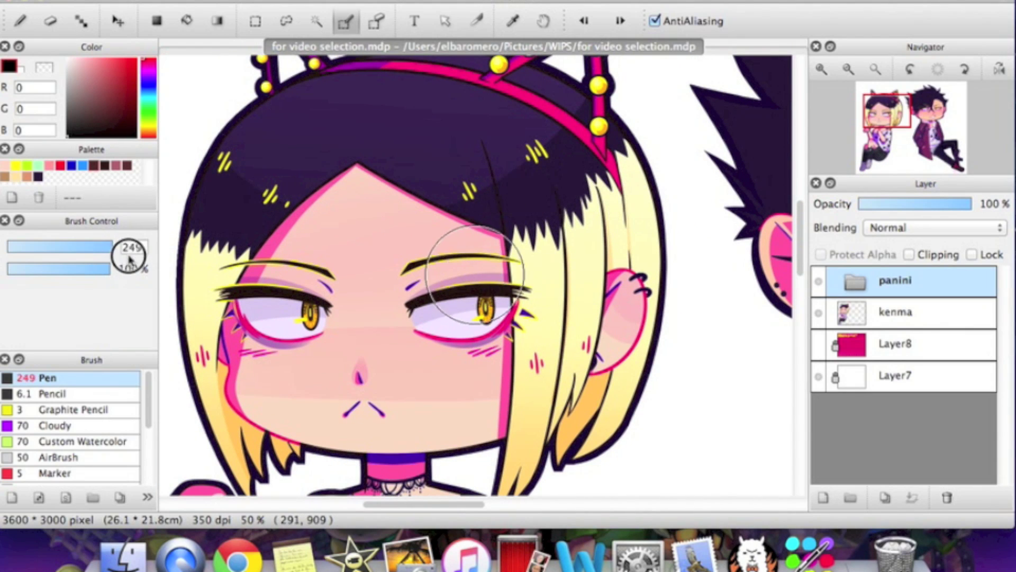
pyautogui.moveTo(590, 209)
pyautogui.mouseDown()
pyautogui.moveTo(503, 335)
pyautogui.moveTo(674, 227)
pyautogui.moveTo(531, 363)
pyautogui.moveTo(544, 420)
pyautogui.moveTo(676, 421)
pyautogui.moveTo(656, 370)
pyautogui.moveTo(683, 328)
pyautogui.mouseUp()
pyautogui.moveTo(922, 139); pyautogui.dragTo(922, 148)
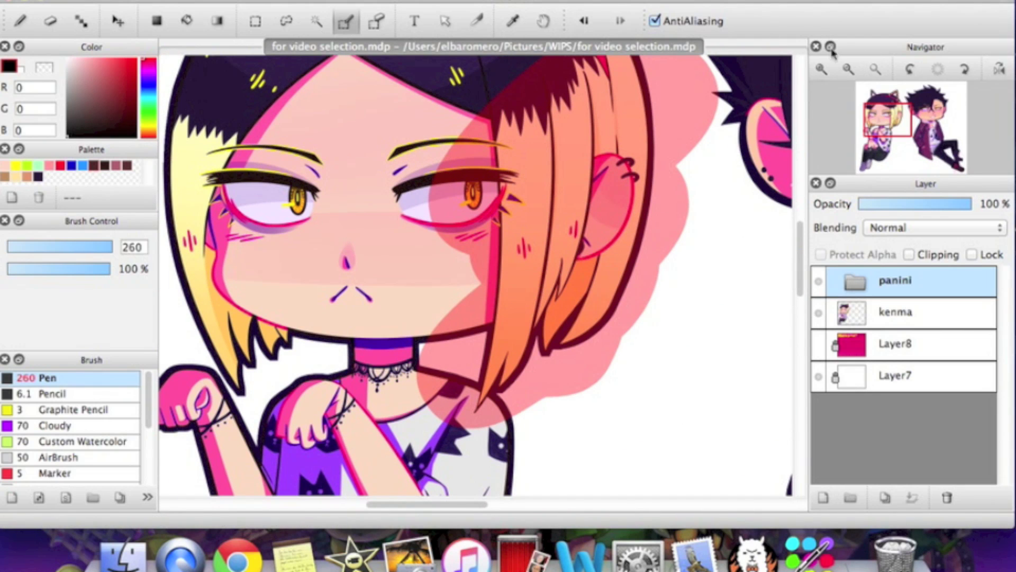
# - Try moving the area painted over the blonde hair, and make kenma the active layer
pyautogui.click(118, 21)
pyautogui.moveTo(573, 215); pyautogui.dragTo(594, 245)
pyautogui.click(895, 314)
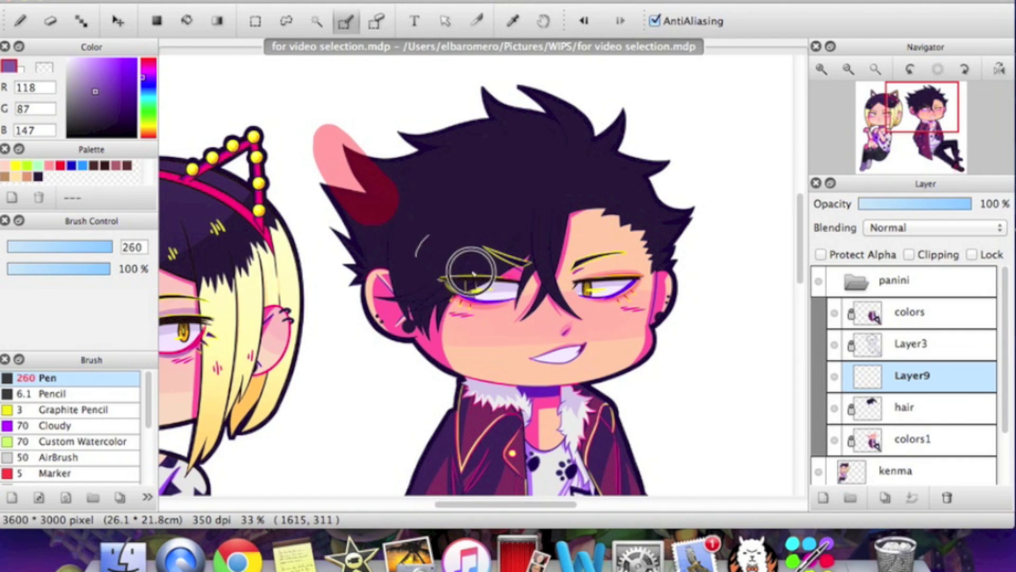
# - Fill a Select Pen selection over the dark-haired character's hair with a linear foreground gradient, and clip Layer9 to the hair layer
pyautogui.moveTo(471, 273)
pyautogui.mouseDown()
pyautogui.moveTo(662, 248)
pyautogui.moveTo(734, 176)
pyautogui.moveTo(678, 205)
pyautogui.moveTo(521, 219)
pyautogui.moveTo(382, 147)
pyautogui.moveTo(667, 154)
pyautogui.moveTo(473, 122)
pyautogui.moveTo(490, 80)
pyautogui.moveTo(578, 111)
pyautogui.moveTo(647, 146)
pyautogui.moveTo(665, 167)
pyautogui.mouseUp()
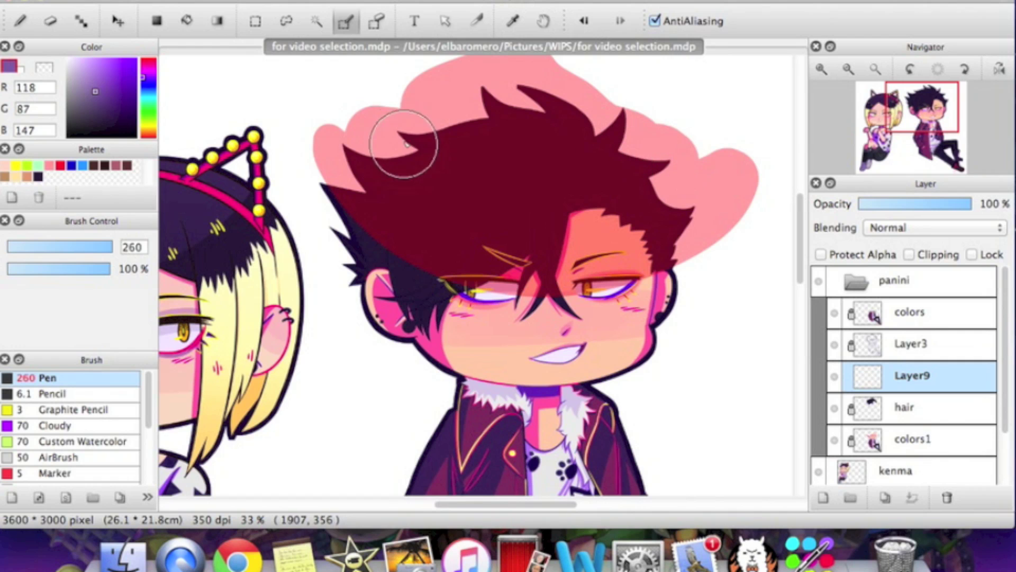
pyautogui.click(218, 21)
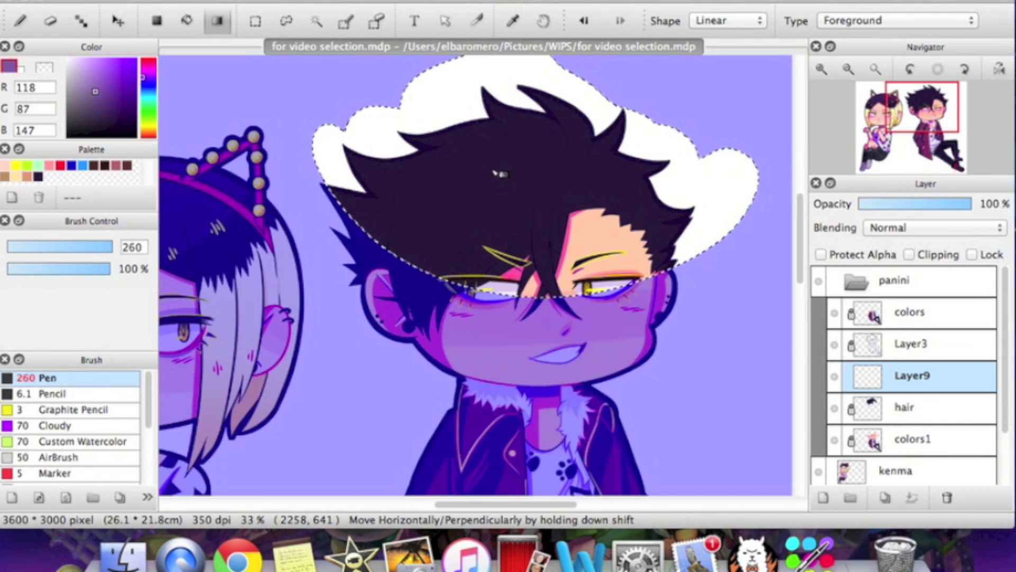
pyautogui.moveTo(534, 79); pyautogui.dragTo(537, 435)
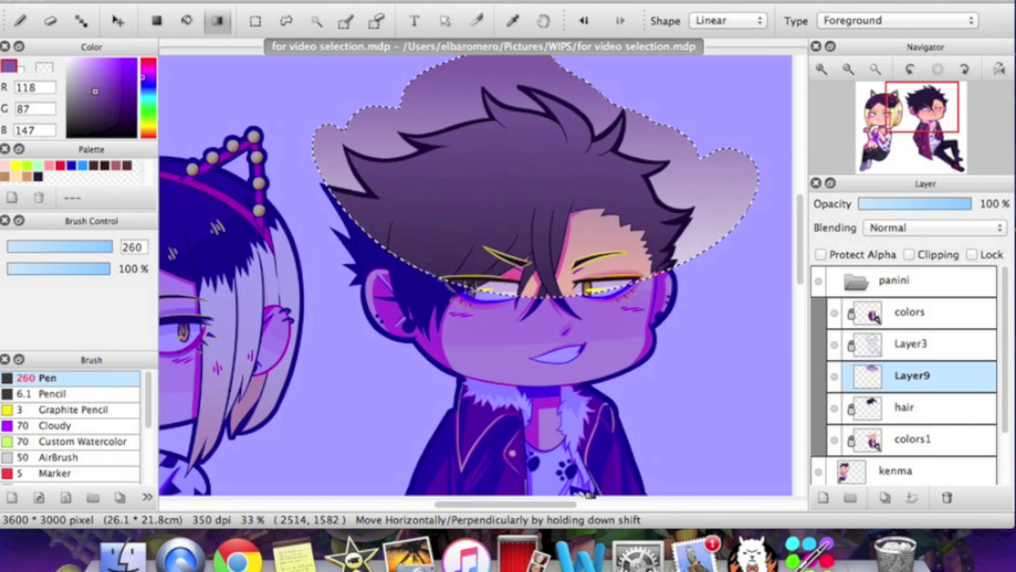
pyautogui.hotkey('ctrl', 'd')
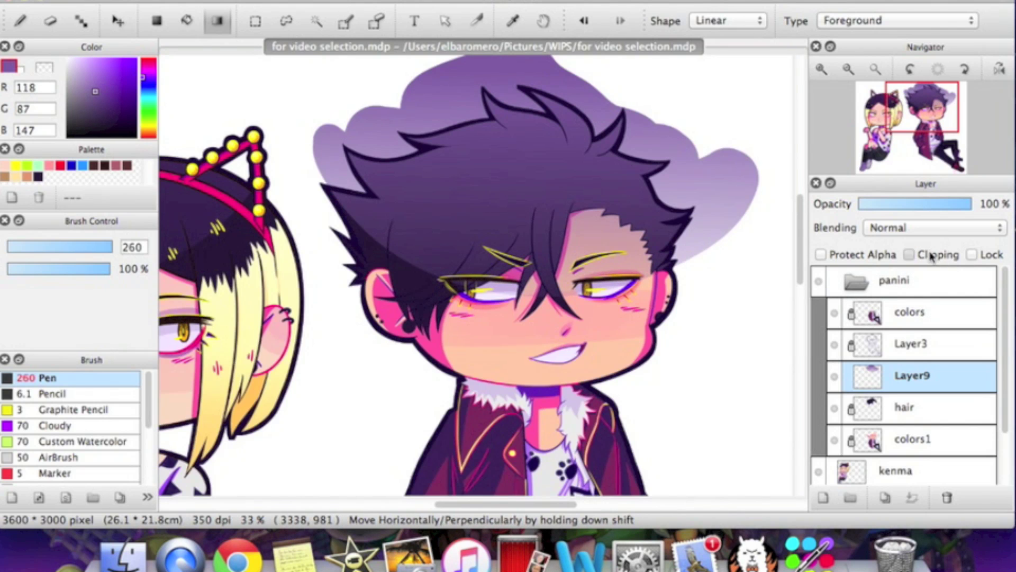
pyautogui.click(909, 255)
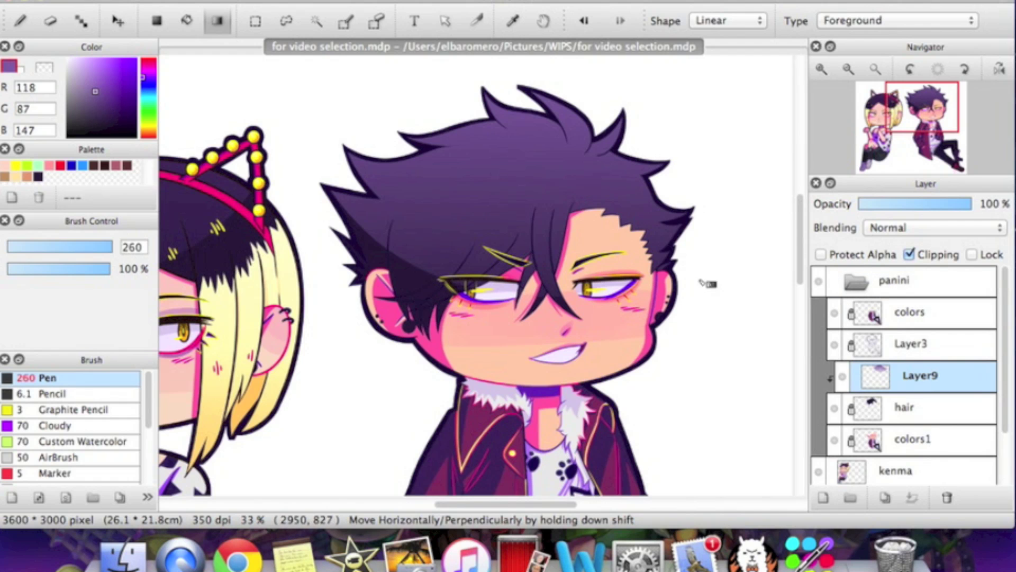
# - Draw a purple round cat head with two eyes in the blank area between the characters, using the Pen at size 22
pyautogui.moveTo(904, 118); pyautogui.dragTo(908, 117)
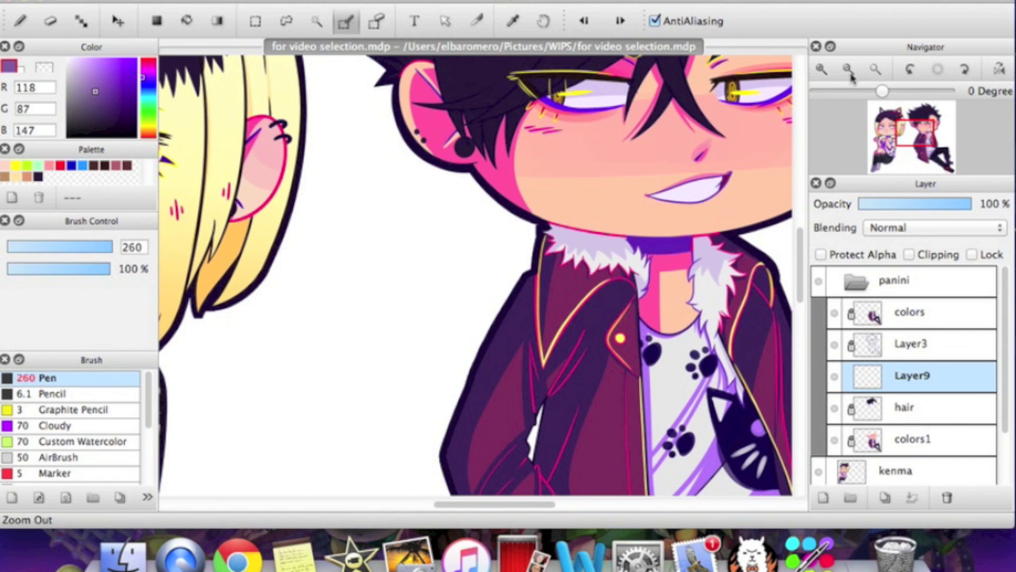
pyautogui.click(849, 68)
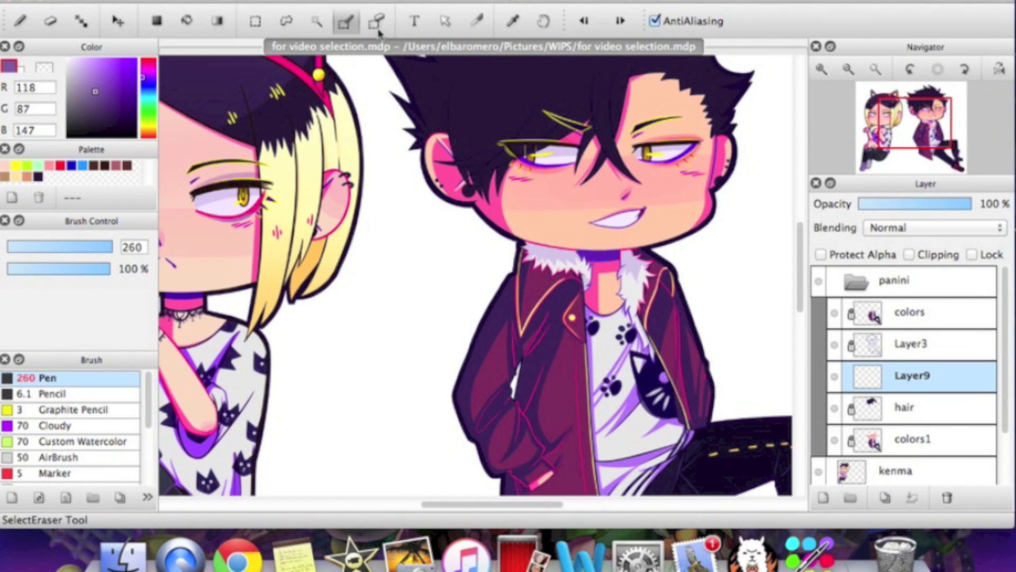
pyautogui.moveTo(911, 123); pyautogui.dragTo(896, 152)
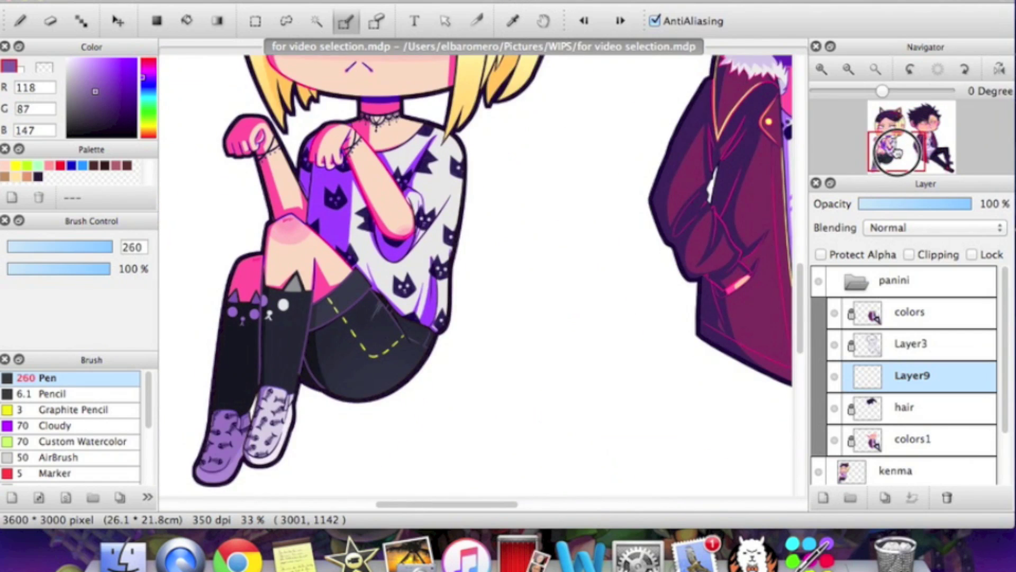
pyautogui.click(41, 24)
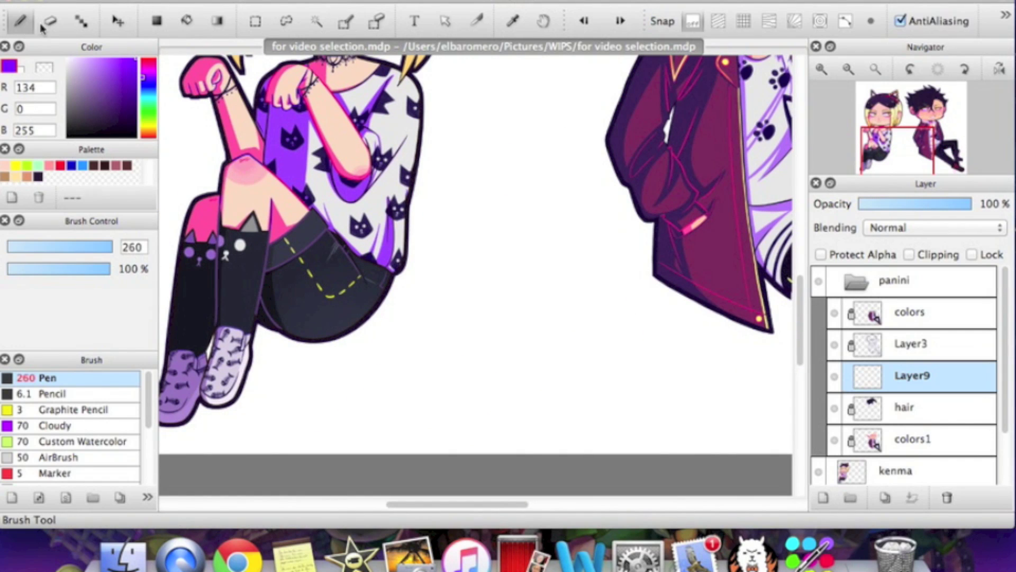
pyautogui.click(54, 247)
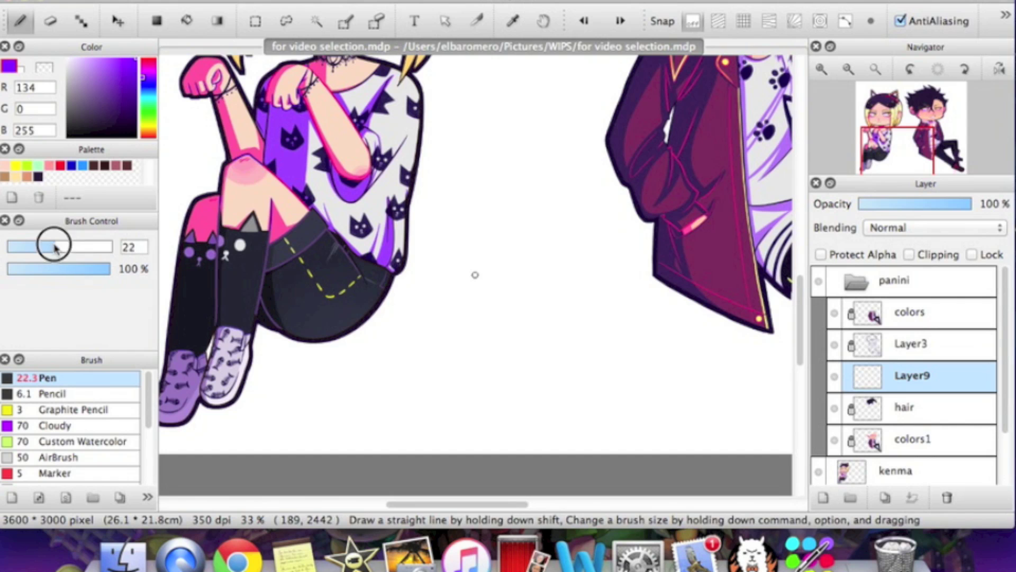
pyautogui.moveTo(477, 318)
pyautogui.mouseDown()
pyautogui.moveTo(590, 307)
pyautogui.moveTo(483, 320)
pyautogui.moveTo(489, 350)
pyautogui.mouseUp()
pyautogui.moveTo(553, 339); pyautogui.dragTo(545, 345)
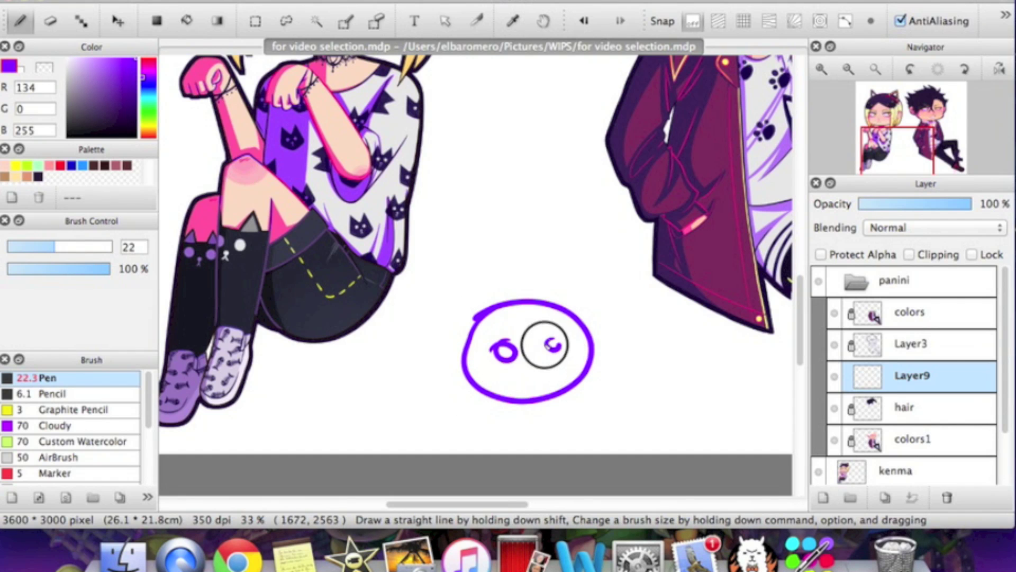
# - Add two ears, a nose dot and a w-shaped mouth to the cat head
pyautogui.moveTo(482, 310); pyautogui.dragTo(466, 329)
pyautogui.moveTo(559, 304); pyautogui.dragTo(592, 310)
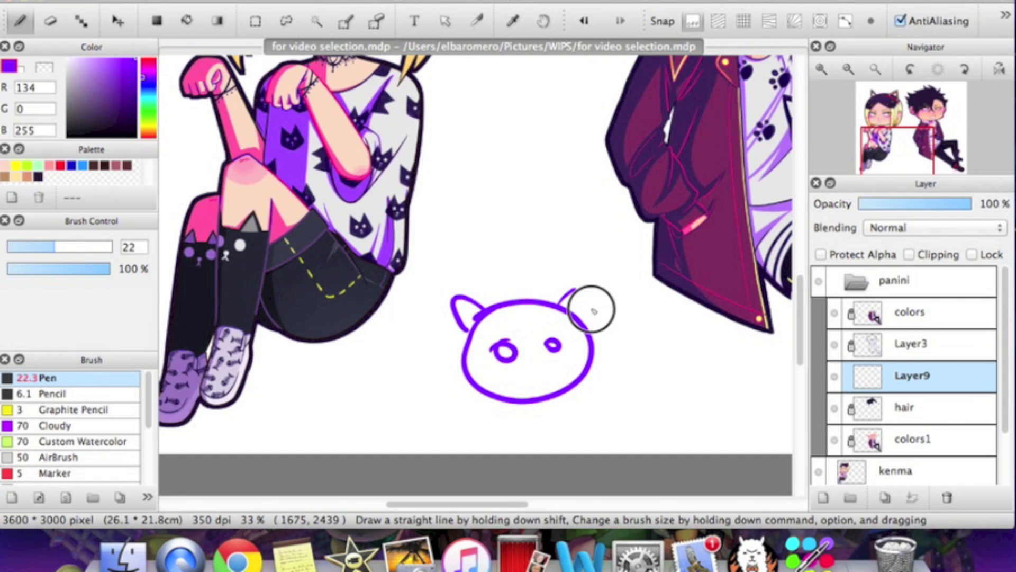
pyautogui.click(821, 68)
pyautogui.click(822, 69)
pyautogui.moveTo(906, 155); pyautogui.dragTo(904, 158)
pyautogui.moveTo(457, 377); pyautogui.dragTo(495, 371)
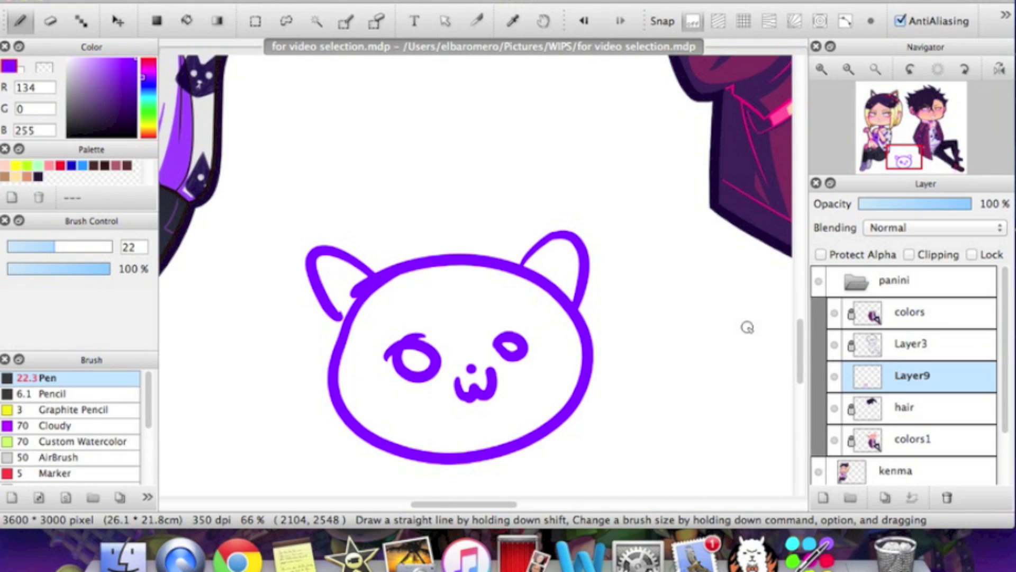
# - Paint a selection over the cat's eyes, nose and mouth with the Select Pen at size 95
pyautogui.click(345, 21)
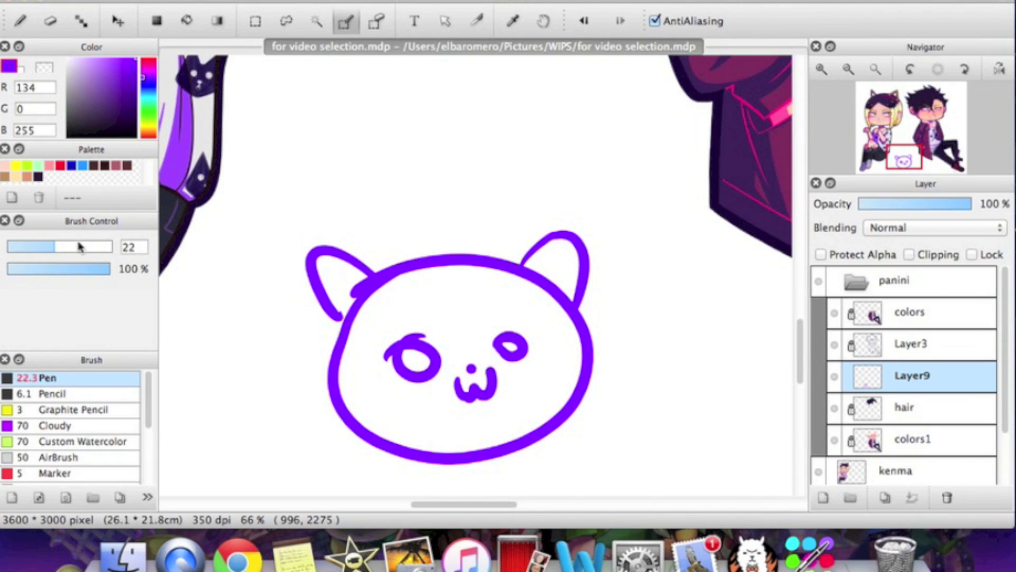
pyautogui.moveTo(79, 246); pyautogui.dragTo(101, 246)
pyautogui.moveTo(495, 386)
pyautogui.mouseDown()
pyautogui.moveTo(450, 398)
pyautogui.moveTo(464, 361)
pyautogui.moveTo(432, 378)
pyautogui.moveTo(397, 359)
pyautogui.moveTo(425, 337)
pyautogui.moveTo(434, 367)
pyautogui.moveTo(395, 375)
pyautogui.moveTo(389, 353)
pyautogui.moveTo(512, 365)
pyautogui.moveTo(486, 363)
pyautogui.moveTo(518, 333)
pyautogui.moveTo(484, 383)
pyautogui.moveTo(488, 339)
pyautogui.moveTo(463, 396)
pyautogui.moveTo(431, 363)
pyautogui.moveTo(449, 378)
pyautogui.moveTo(399, 385)
pyautogui.moveTo(445, 332)
pyautogui.mouseUp()
pyautogui.click(822, 69)
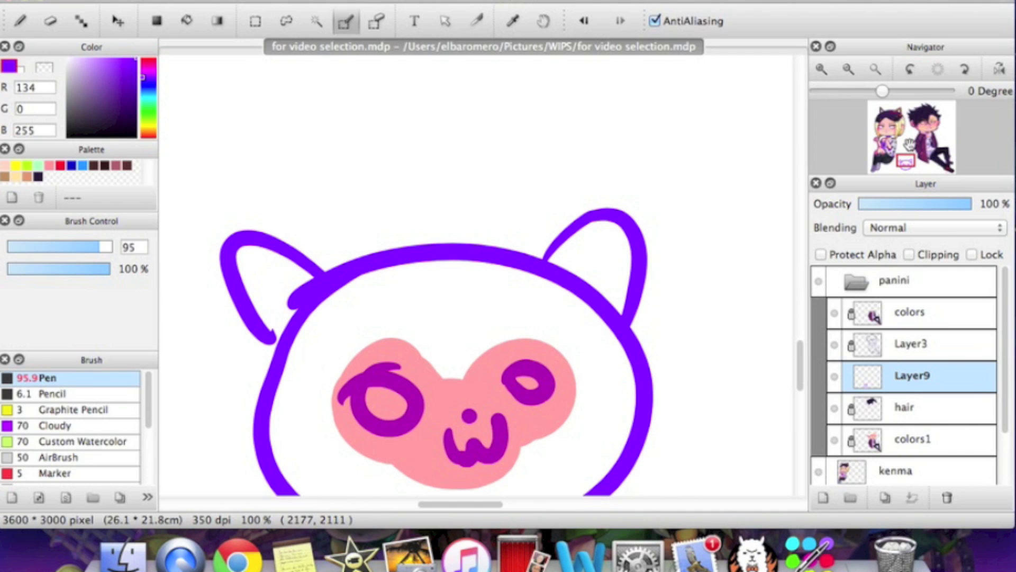
pyautogui.click(850, 69)
# - Try moving the cat's selected facial features with the Move tool
pyautogui.click(117, 20)
pyautogui.moveTo(450, 401); pyautogui.dragTo(434, 409)
pyautogui.moveTo(440, 407); pyautogui.dragTo(461, 397)
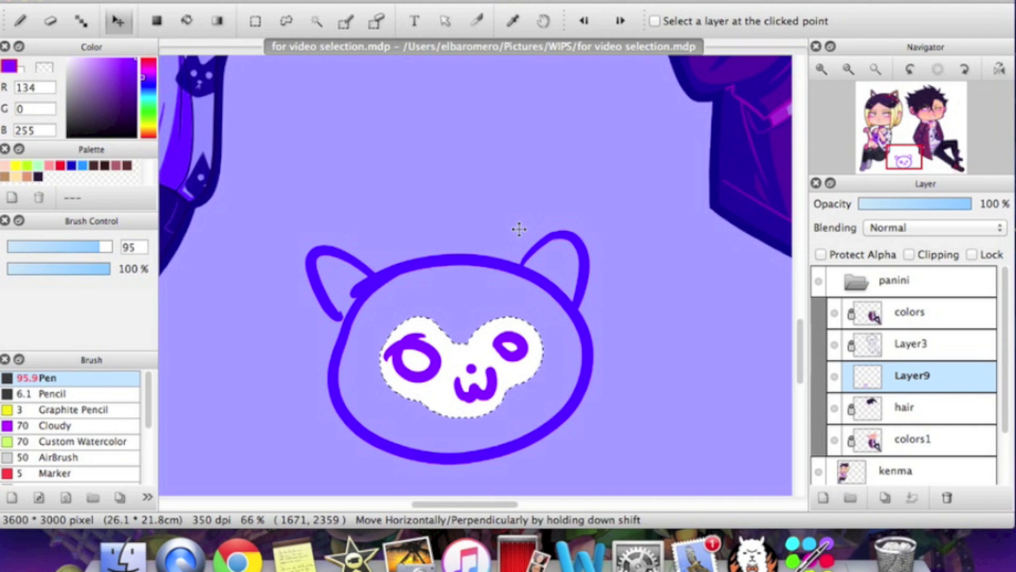
# - Remove the cat's larger eye from the selection with the SelectEraser, and move the still selected smaller eye, nose and mouth slightly
pyautogui.click(376, 21)
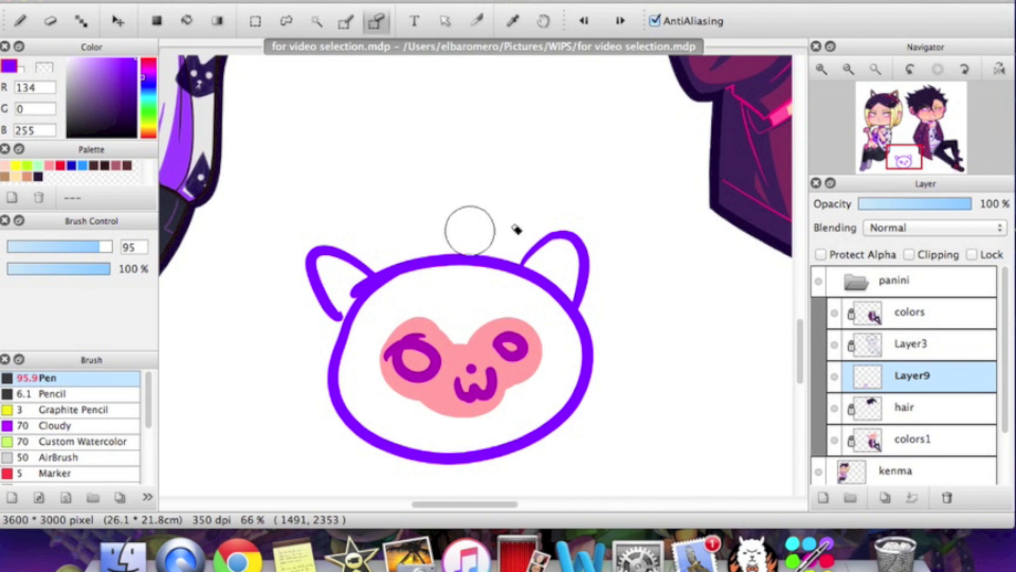
pyautogui.click(821, 69)
pyautogui.moveTo(905, 159); pyautogui.dragTo(906, 168)
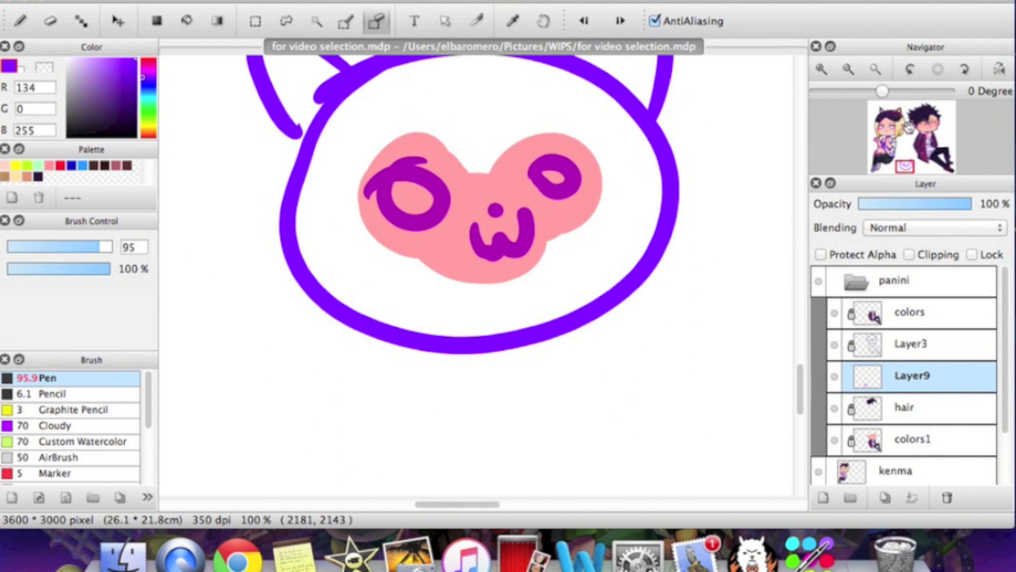
pyautogui.moveTo(414, 154)
pyautogui.mouseDown()
pyautogui.moveTo(387, 191)
pyautogui.moveTo(383, 217)
pyautogui.moveTo(402, 230)
pyautogui.moveTo(415, 220)
pyautogui.moveTo(427, 178)
pyautogui.mouseUp()
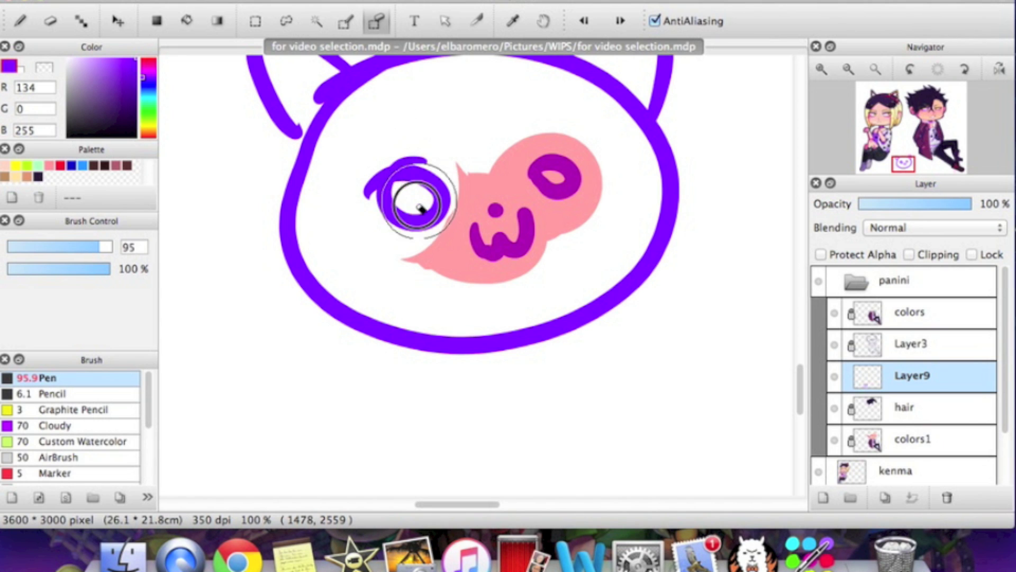
pyautogui.press('v')
pyautogui.moveTo(513, 254)
pyautogui.mouseDown()
pyautogui.moveTo(538, 233)
pyautogui.moveTo(509, 258)
pyautogui.mouseUp()
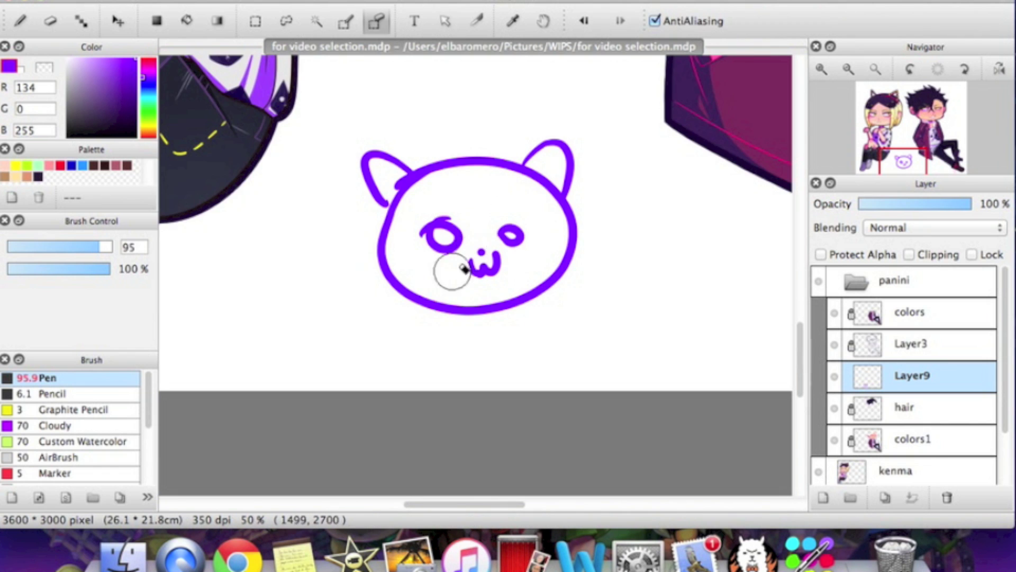
# - Paint a selection over the cat's larger eye with the Select Pen at size 95
pyautogui.click(821, 70)
pyautogui.click(345, 21)
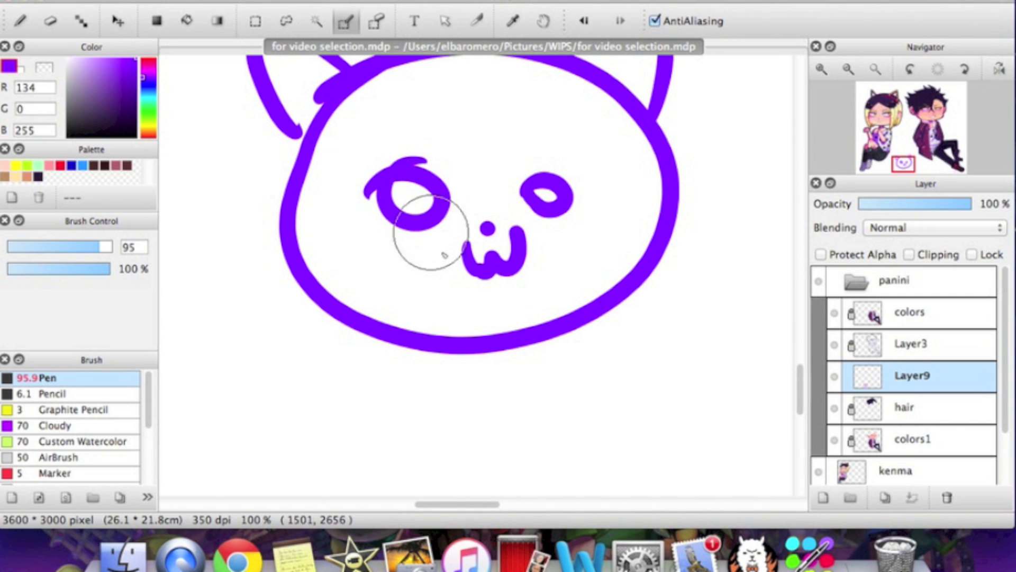
pyautogui.moveTo(392, 206); pyautogui.dragTo(415, 159)
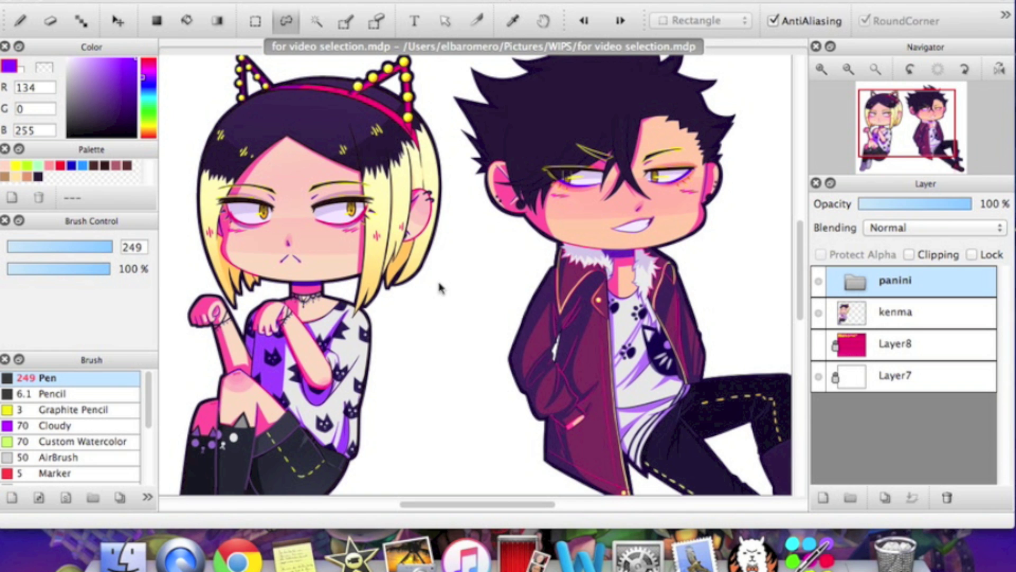
# - Select a rounded area between the two characters with the lasso, and clear the selection
pyautogui.moveTo(449, 149)
pyautogui.mouseDown()
pyautogui.moveTo(319, 252)
pyautogui.moveTo(554, 281)
pyautogui.moveTo(435, 172)
pyautogui.mouseUp()
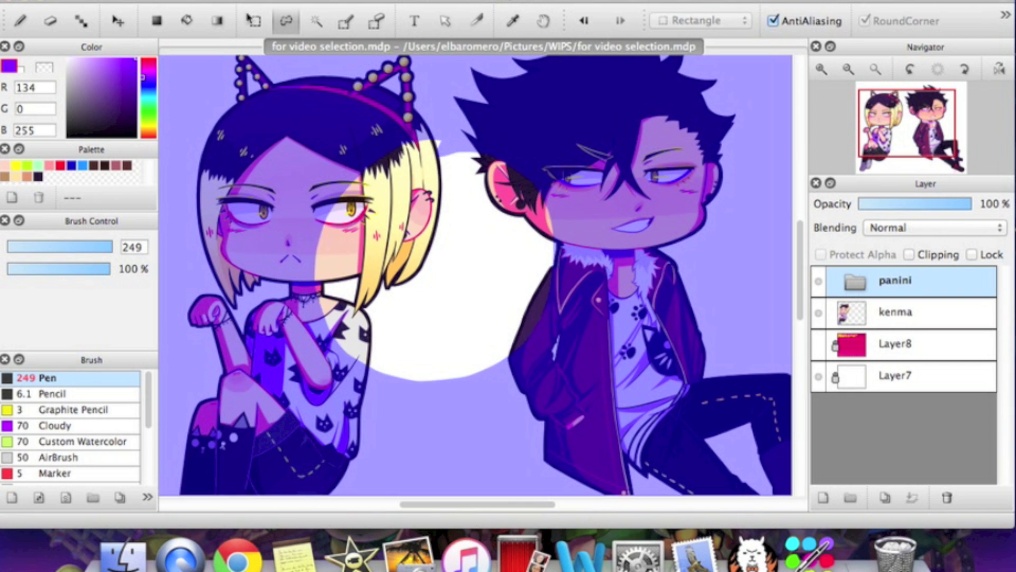
pyautogui.click(283, 0)
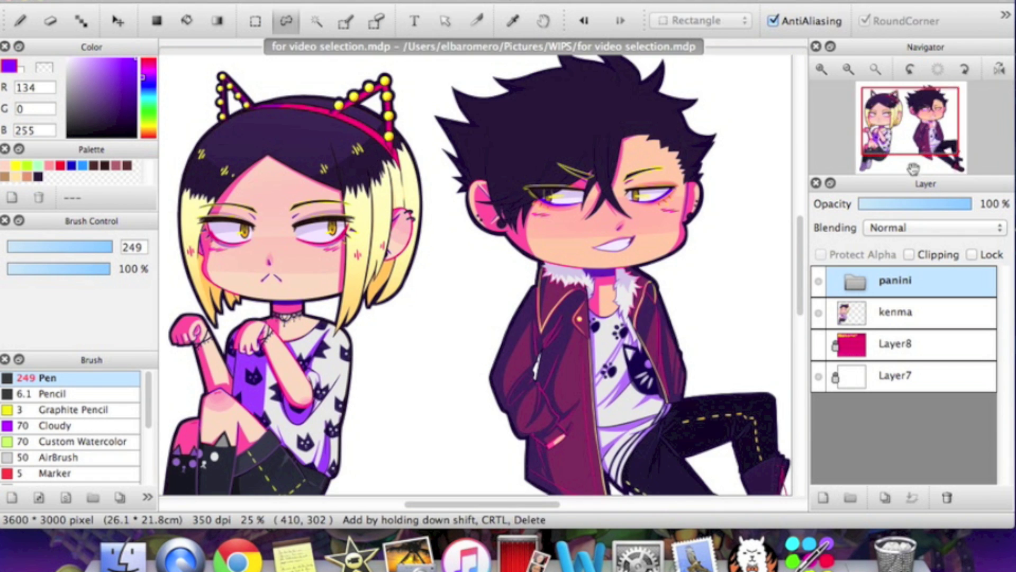
pyautogui.moveTo(913, 143)
pyautogui.mouseDown()
pyautogui.moveTo(936, 128)
pyautogui.moveTo(911, 134)
pyautogui.mouseUp()
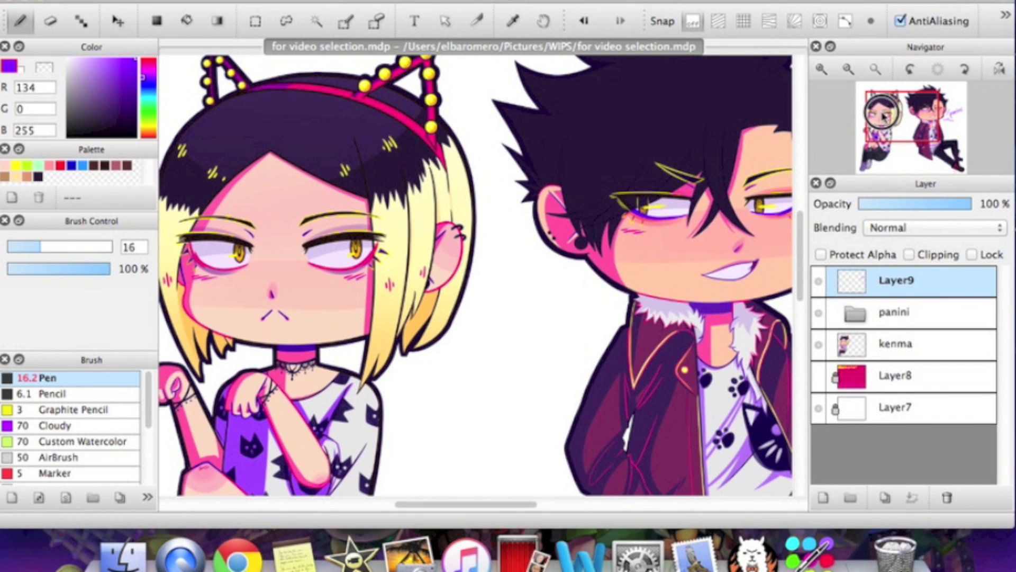
pyautogui.scroll(2, 898, 129)
pyautogui.moveTo(898, 130); pyautogui.dragTo(927, 122)
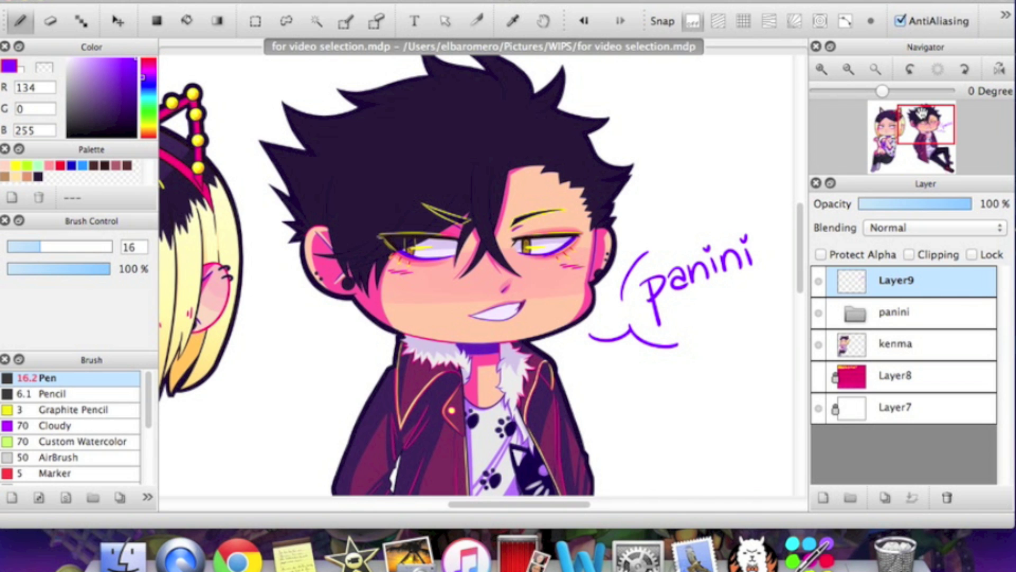
pyautogui.doubleClick(850, 76)
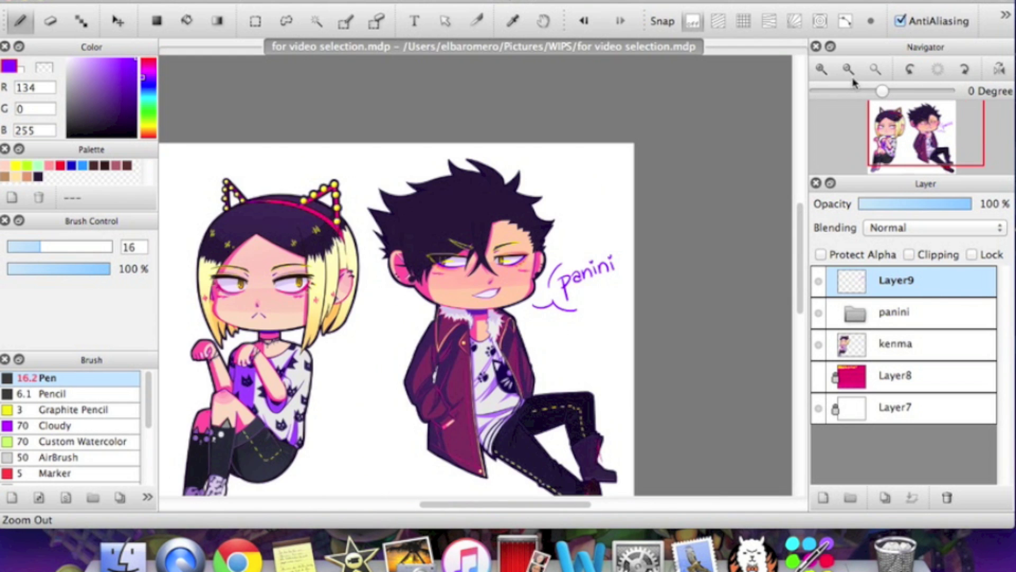
pyautogui.scroll(1, 879, 101)
pyautogui.moveTo(916, 147); pyautogui.dragTo(909, 135)
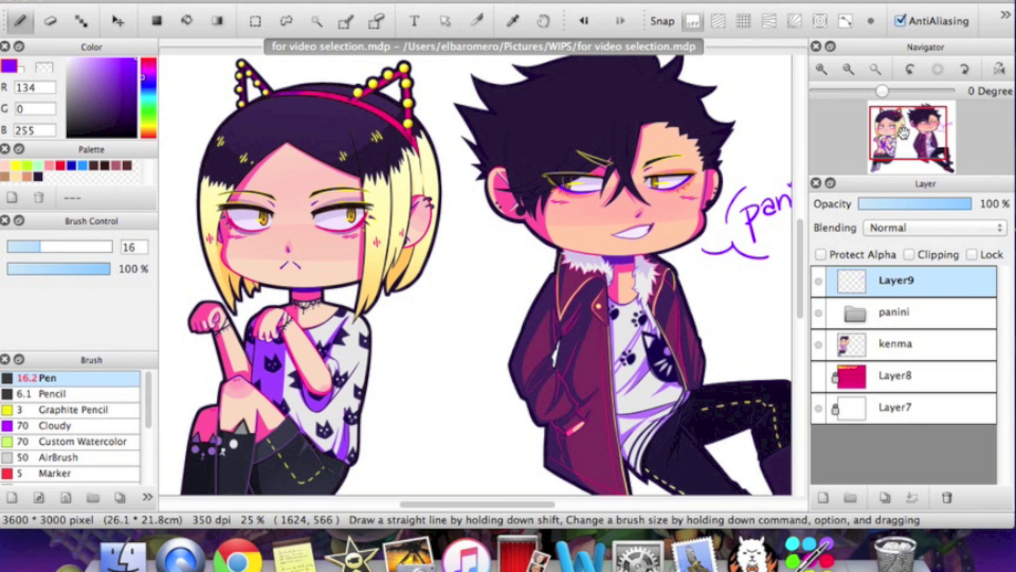